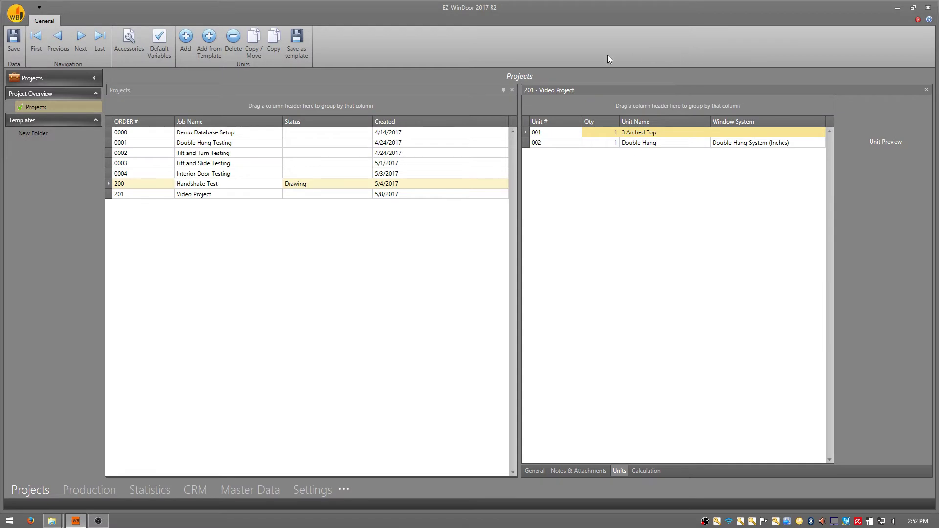
# Add unit 003 named 'Lift and Slide' to the Video Project's units grid.
pyautogui.click(185, 44)
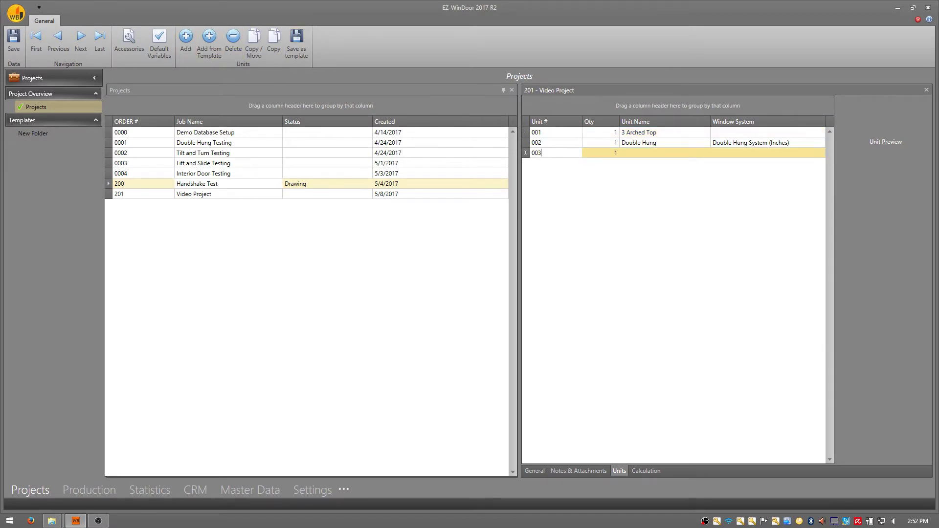
pyautogui.press('Tab')
pyautogui.press('Tab')
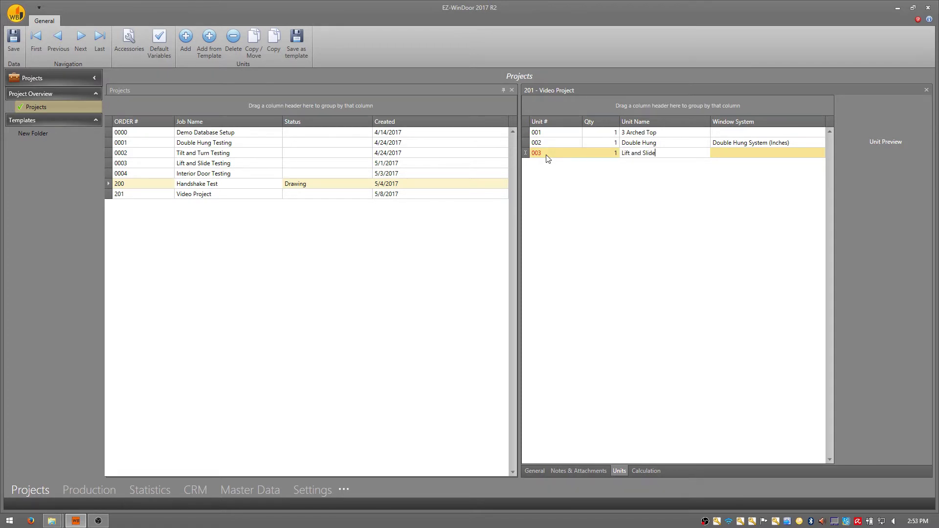
# Open the Lift and Slide unit and set its window system to Lift and Slide System (Metric).
pyautogui.doubleClick(547, 154)
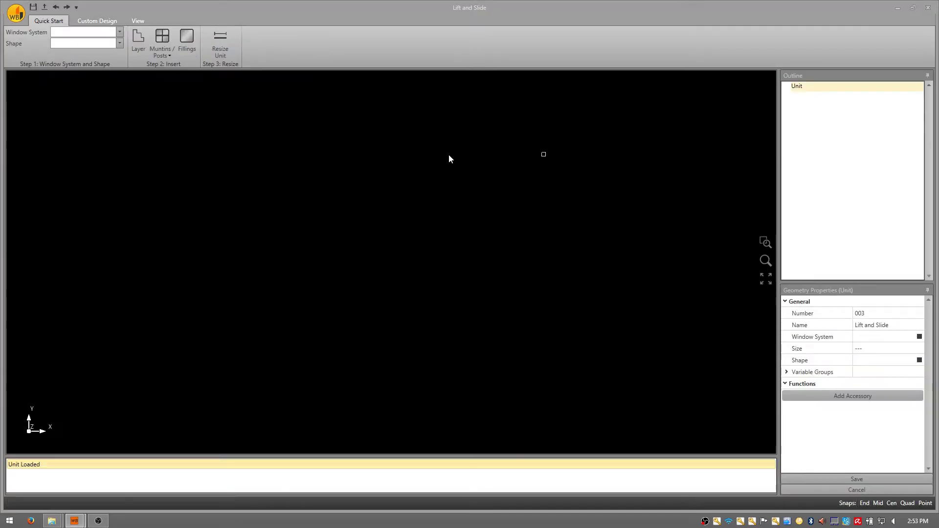
pyautogui.click(82, 38)
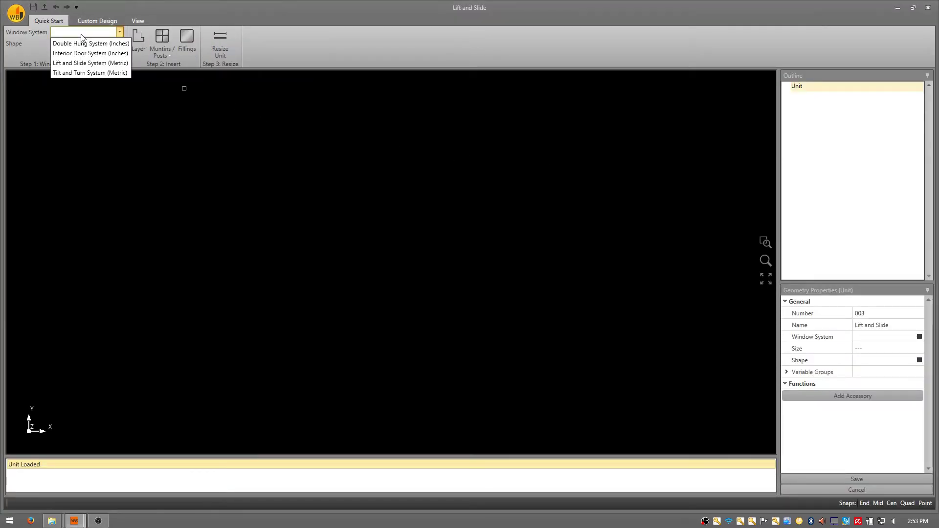
pyautogui.click(92, 62)
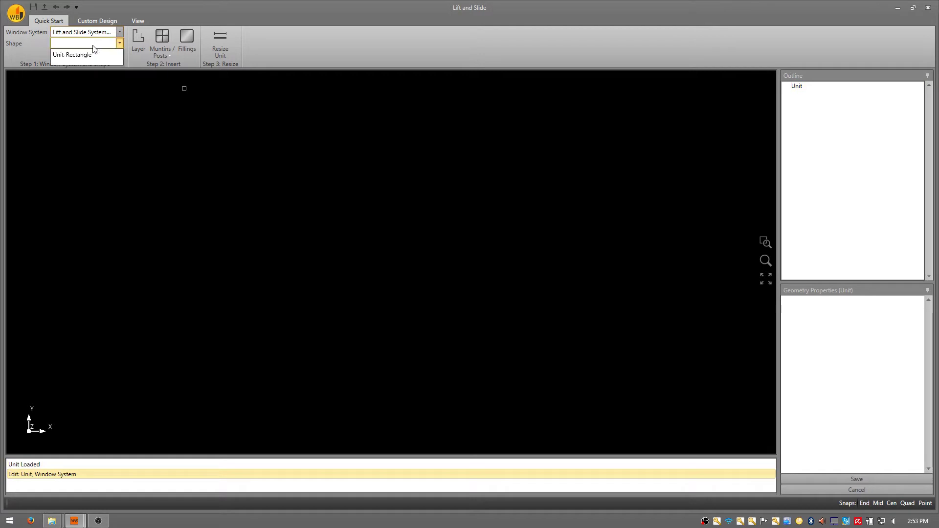
# Resize the unit to 4000 wide by 2000 high.
pyautogui.click(218, 40)
pyautogui.click(558, 167)
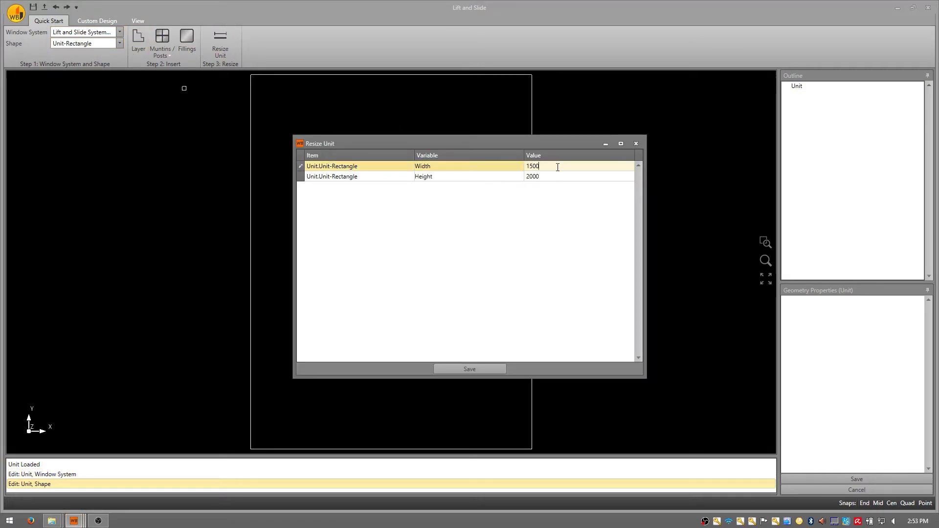
pyautogui.moveTo(557, 166); pyautogui.dragTo(500, 171)
pyautogui.write('4000')
pyautogui.click(480, 370)
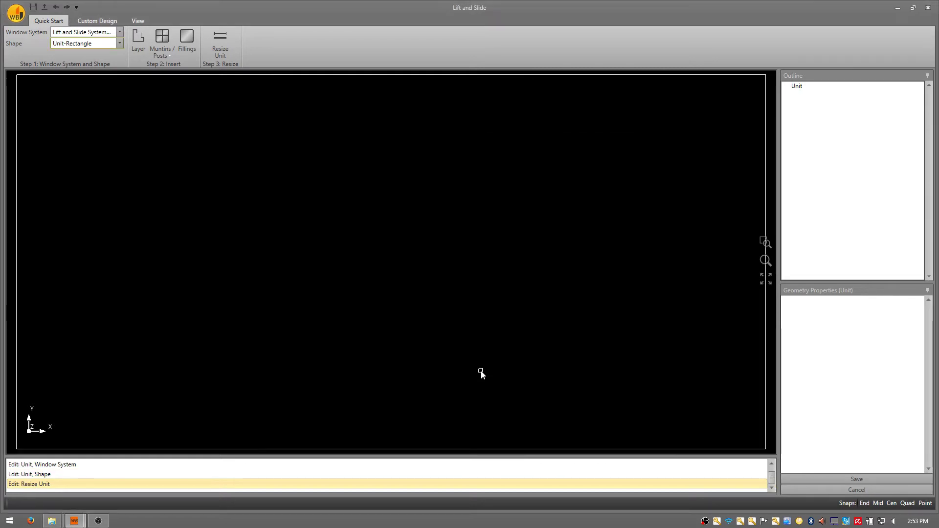
# Insert a Frame X X layer as the unit's outer frame.
pyautogui.click(142, 43)
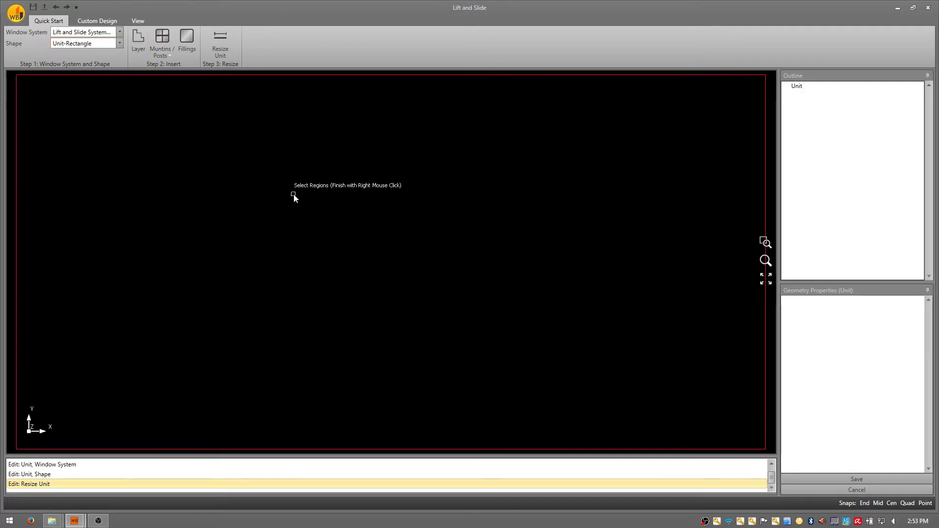
pyautogui.rightClick(293, 195)
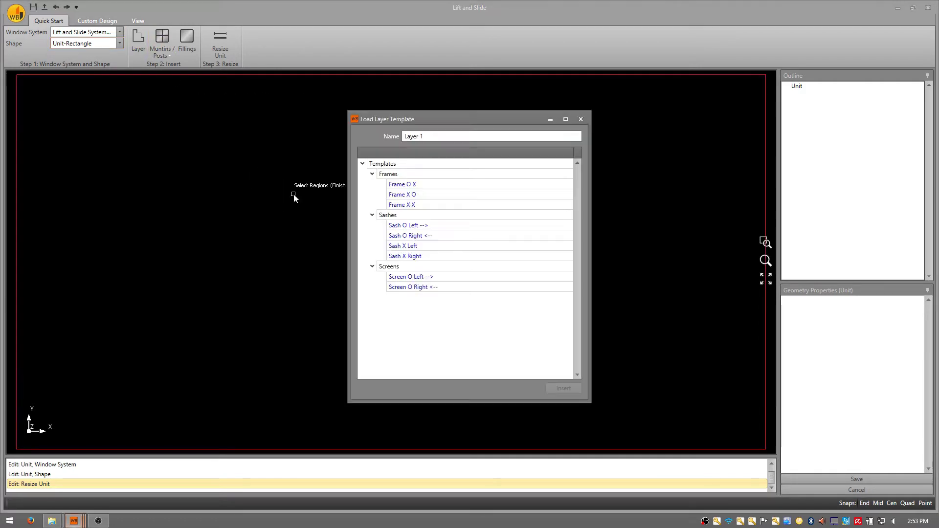
pyautogui.click(412, 206)
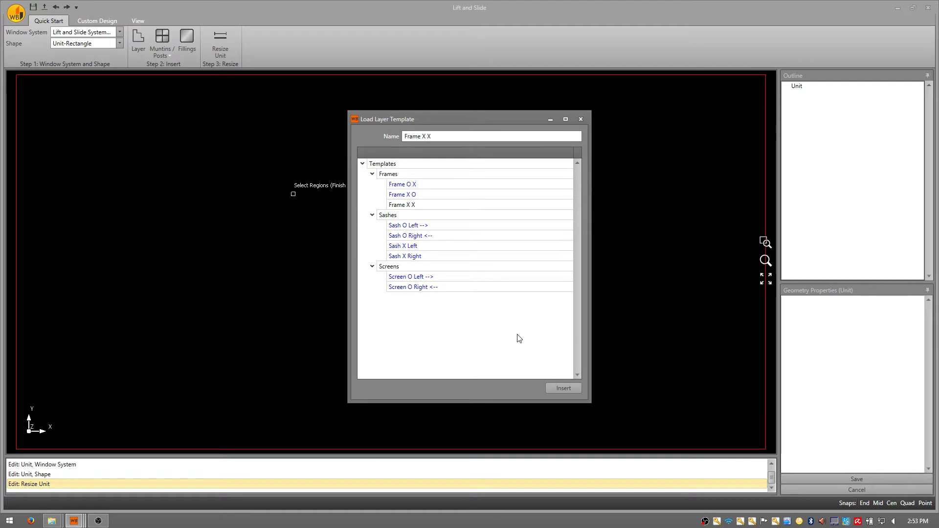
pyautogui.click(562, 390)
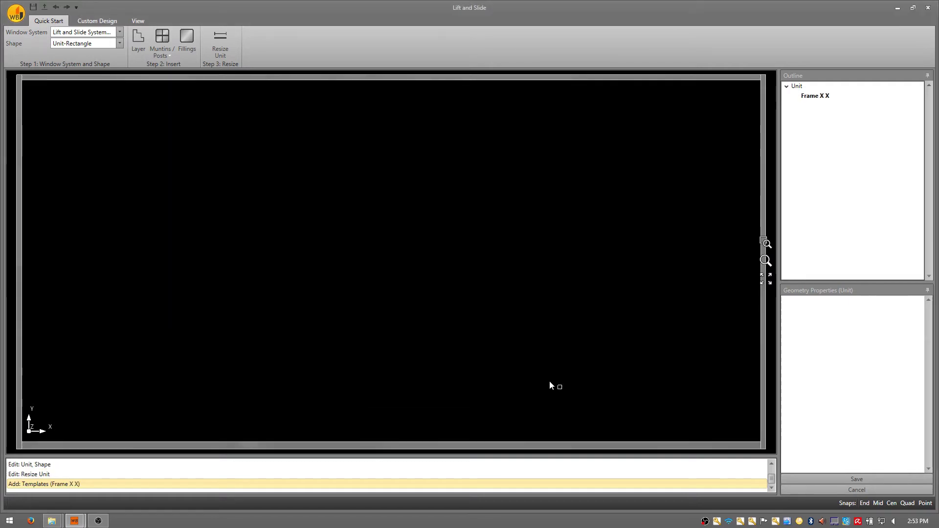
# Divide the frame into four openings with the 4 Sash muntin template.
pyautogui.click(163, 42)
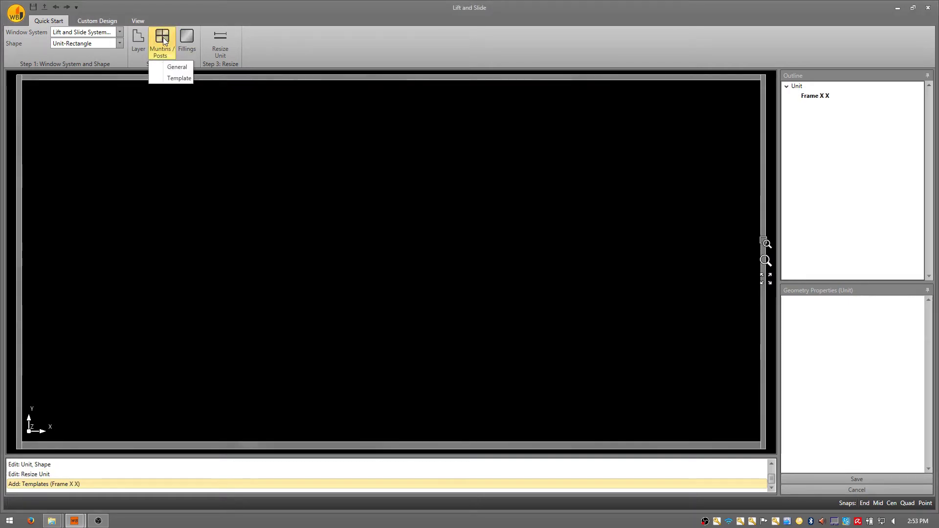
pyautogui.click(177, 78)
pyautogui.click(398, 196)
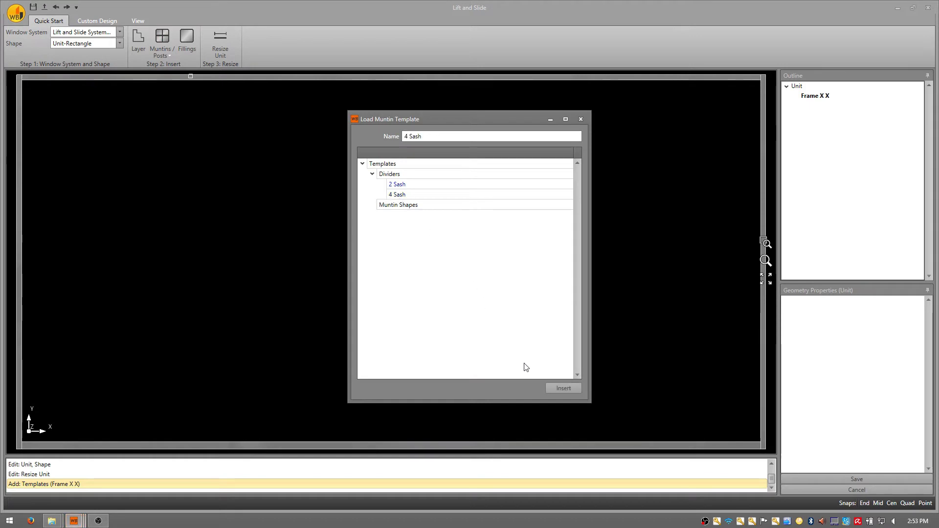
pyautogui.click(560, 387)
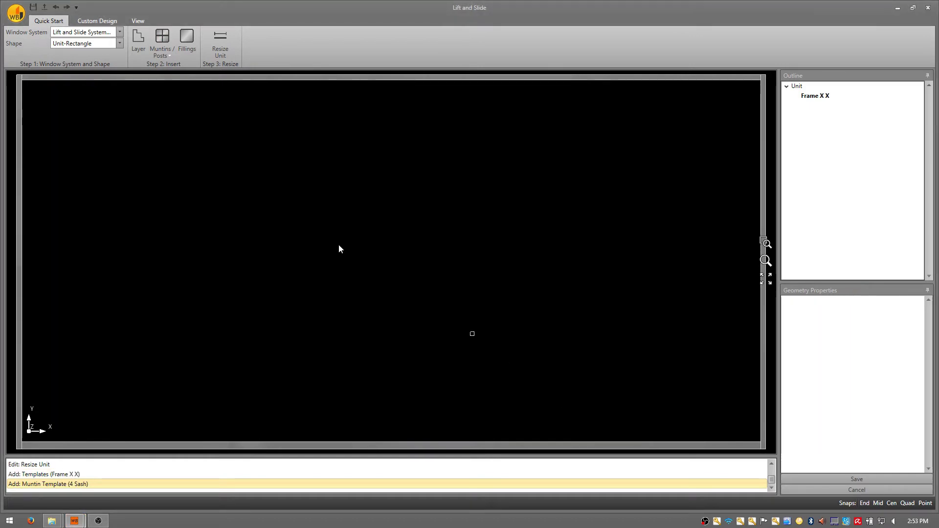
# Insert a Sash X Left layer into the leftmost opening.
pyautogui.click(140, 40)
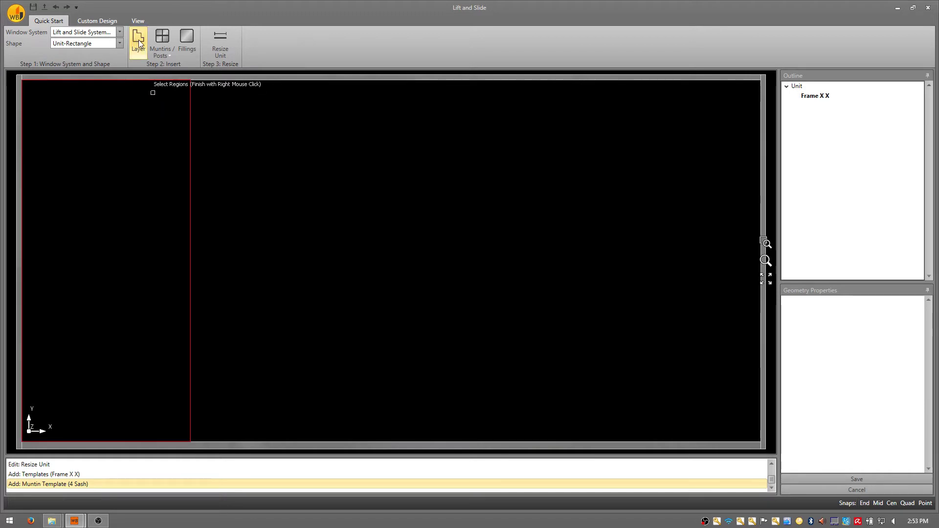
pyautogui.rightClick(151, 162)
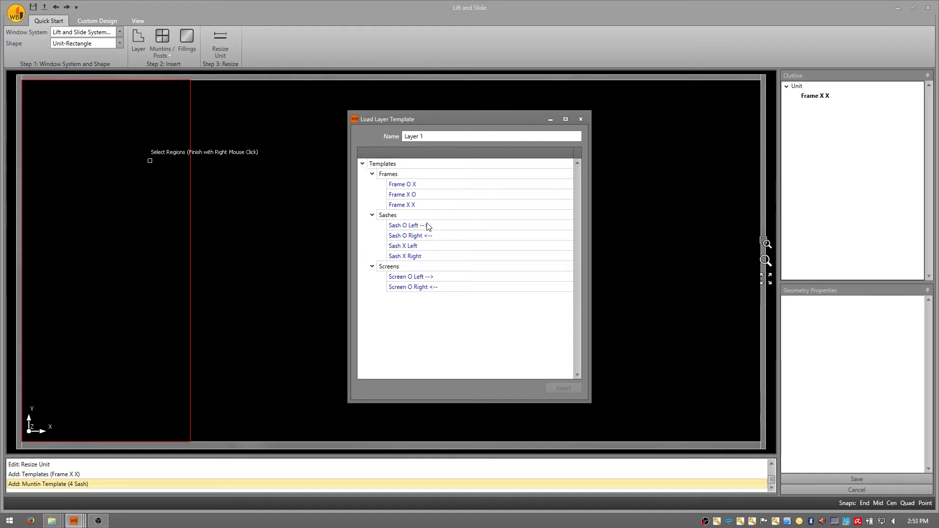
pyautogui.click(416, 247)
pyautogui.click(558, 388)
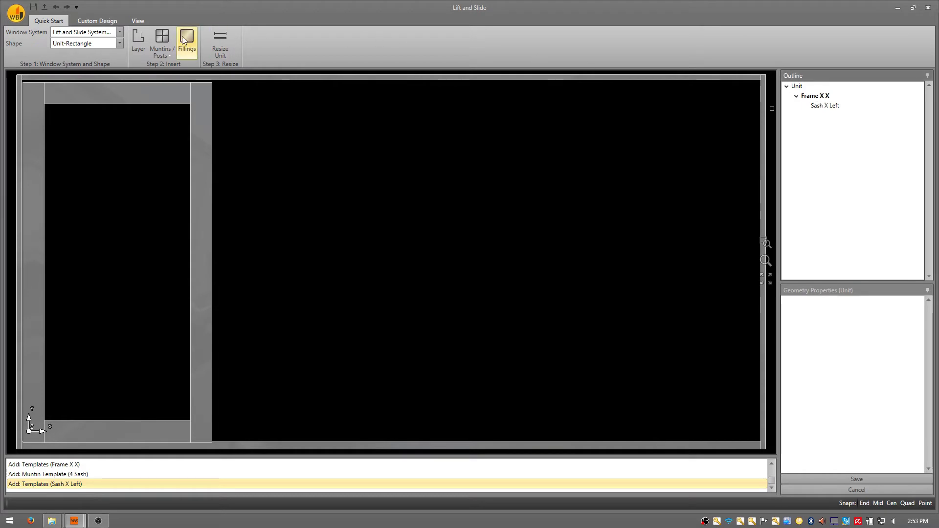
# Insert a Sash O Right <-- layer into the second opening.
pyautogui.click(137, 39)
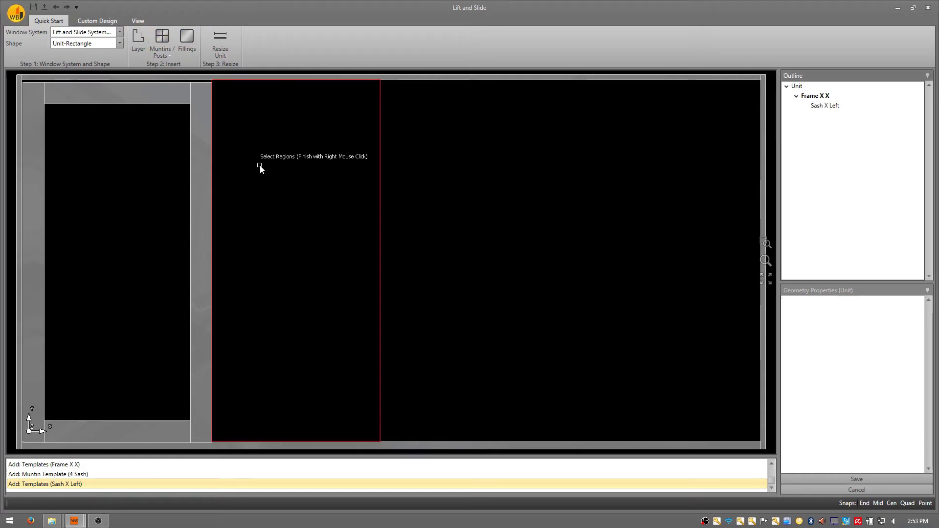
pyautogui.click(285, 166)
pyautogui.rightClick(286, 165)
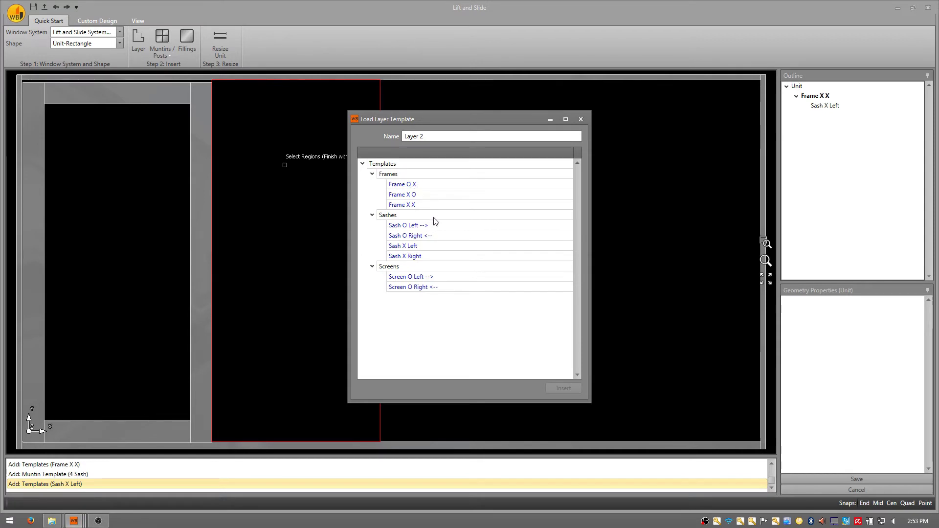
pyautogui.click(421, 235)
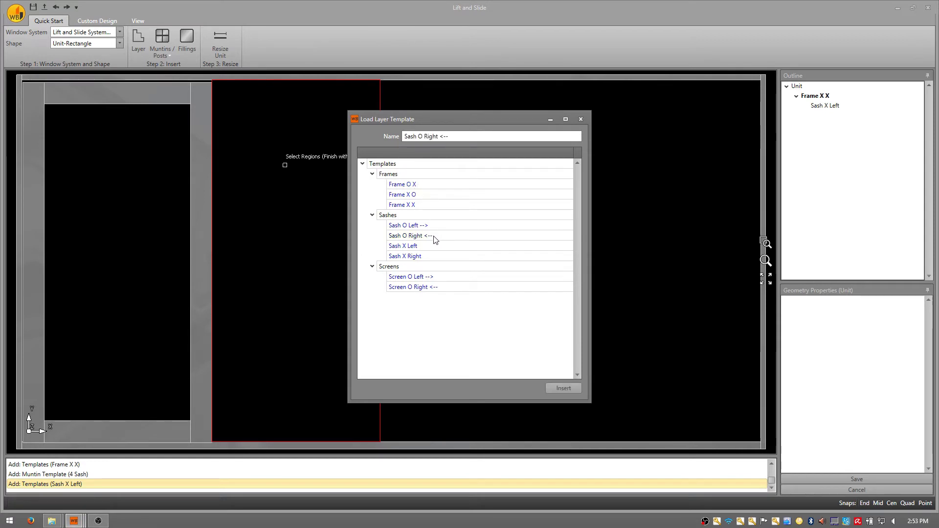
pyautogui.click(562, 389)
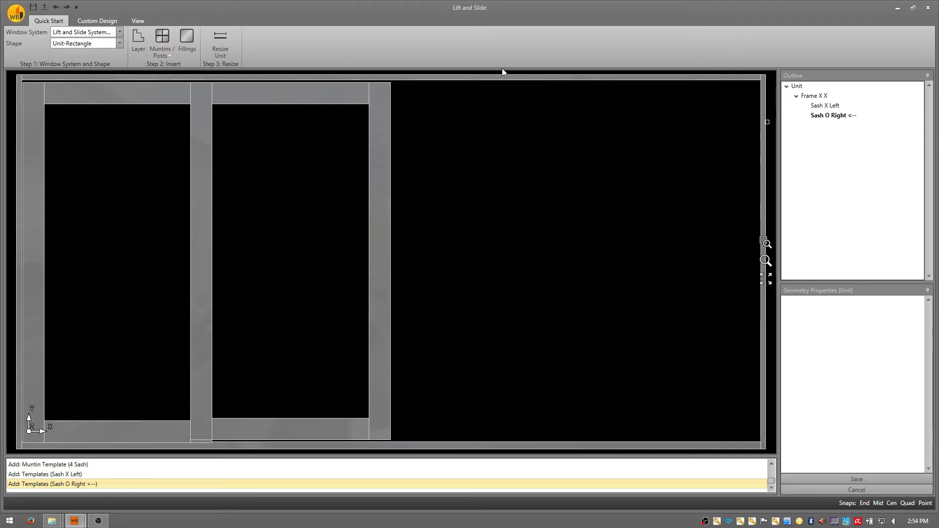
# Insert a Sash O Left --> layer into the third opening.
pyautogui.click(139, 38)
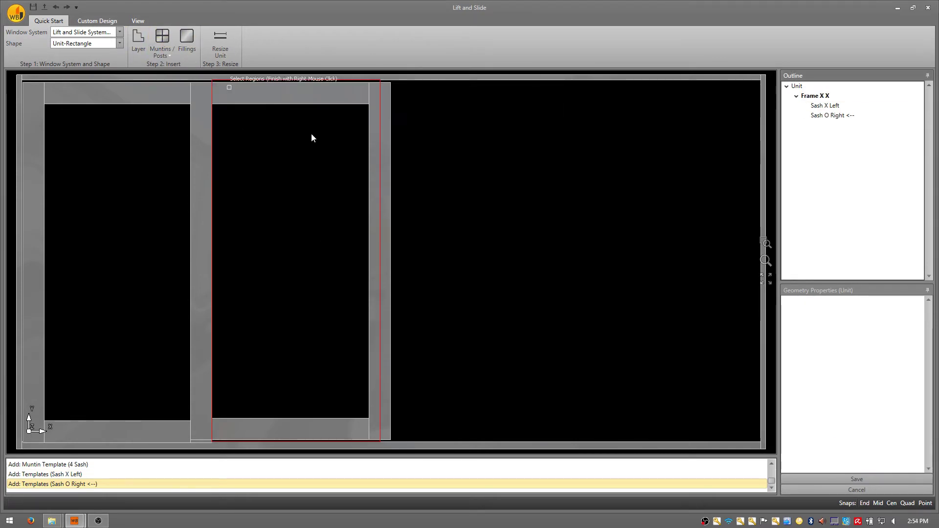
pyautogui.click(454, 173)
pyautogui.rightClick(456, 175)
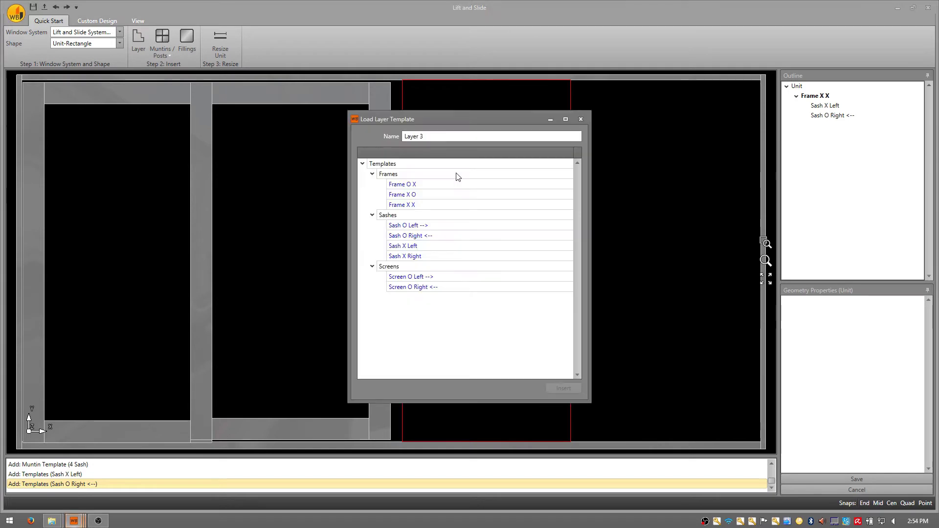
pyautogui.click(417, 226)
pyautogui.click(561, 389)
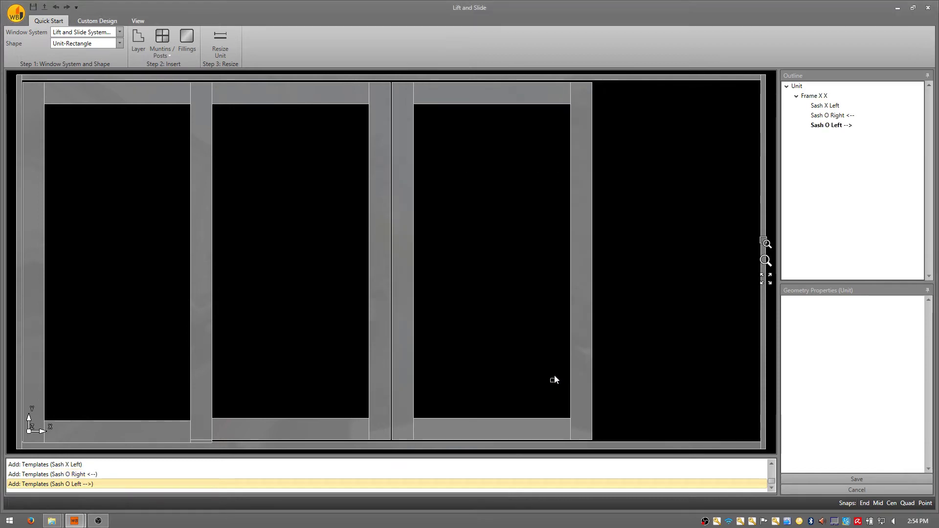
# Insert a Sash X Right layer into the rightmost opening.
pyautogui.click(813, 98)
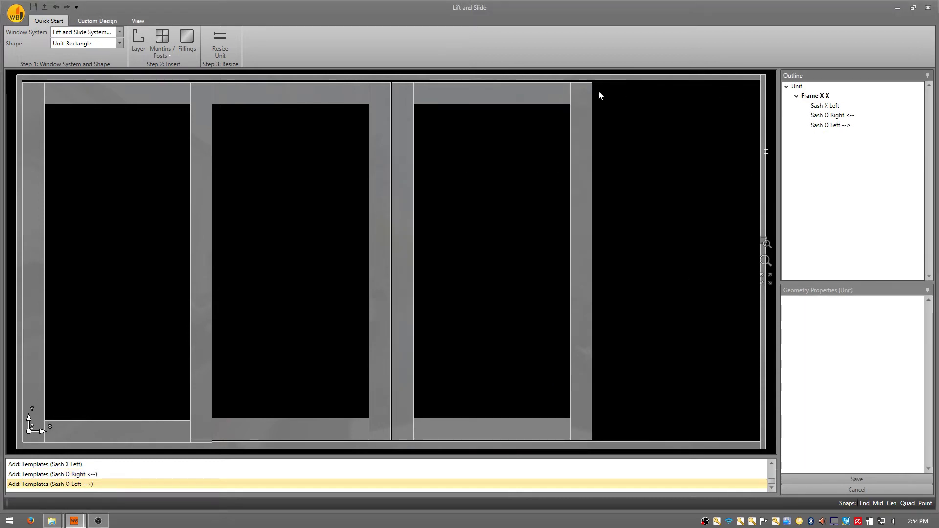
pyautogui.click(140, 35)
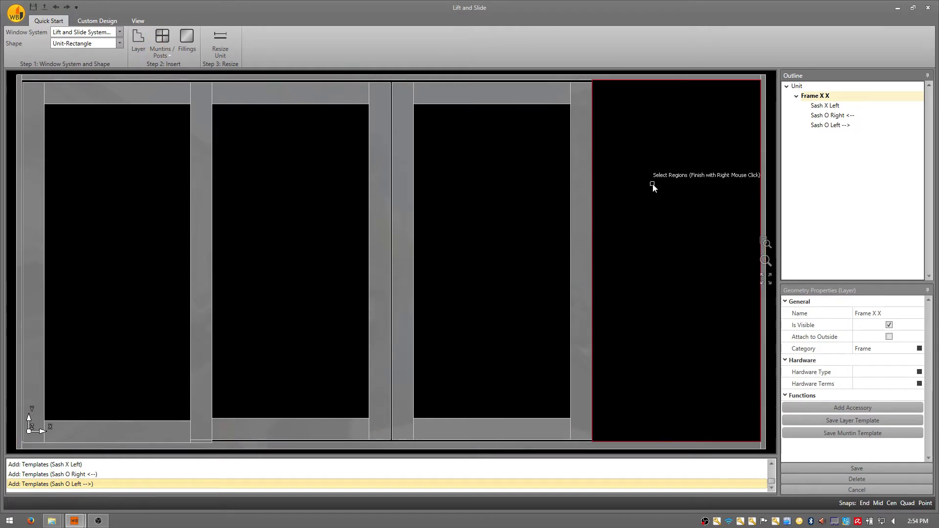
pyautogui.rightClick(663, 196)
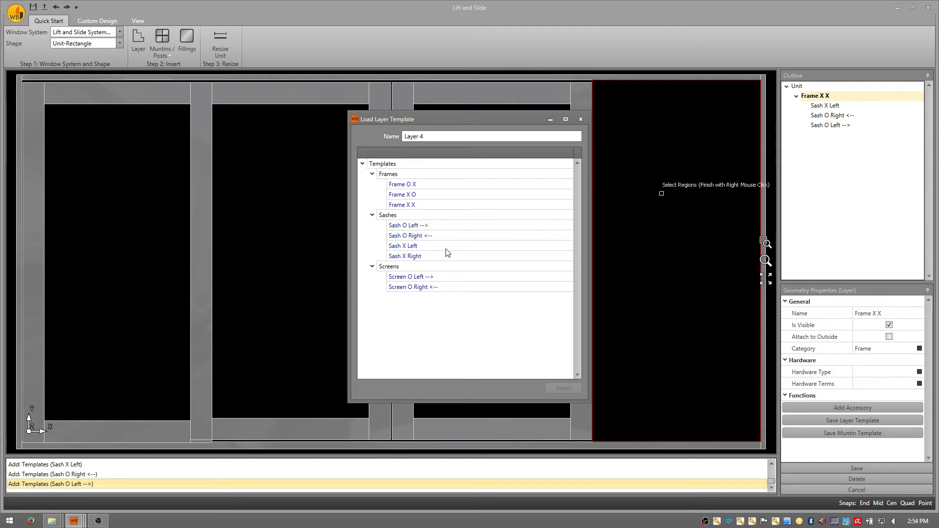
pyautogui.click(406, 256)
pyautogui.click(558, 389)
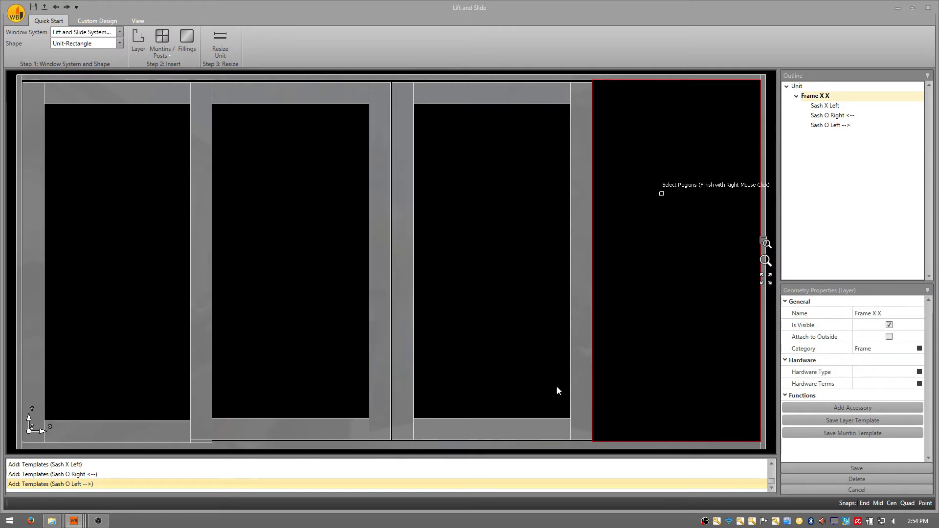
pyautogui.rightClick(498, 249)
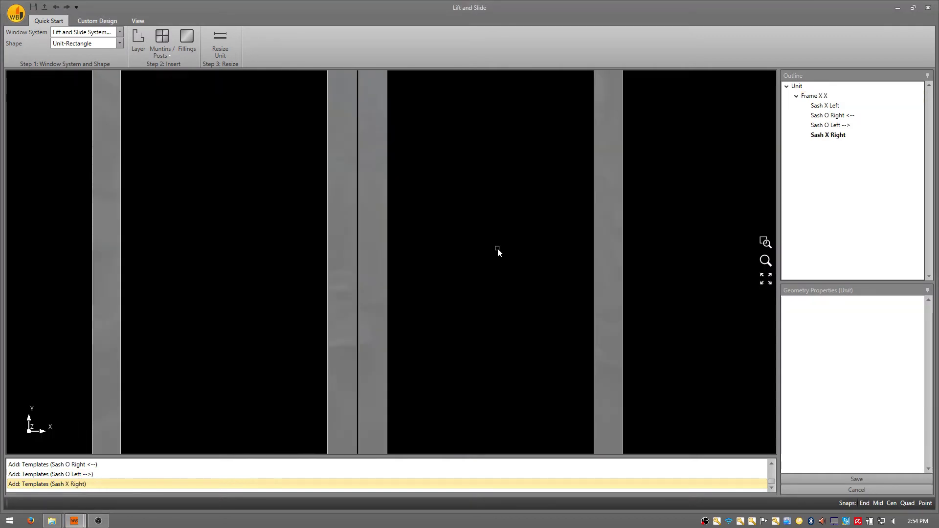
# Glaze the Sash X Left with 19mm Glass and Modern glazing stops.
pyautogui.click(821, 106)
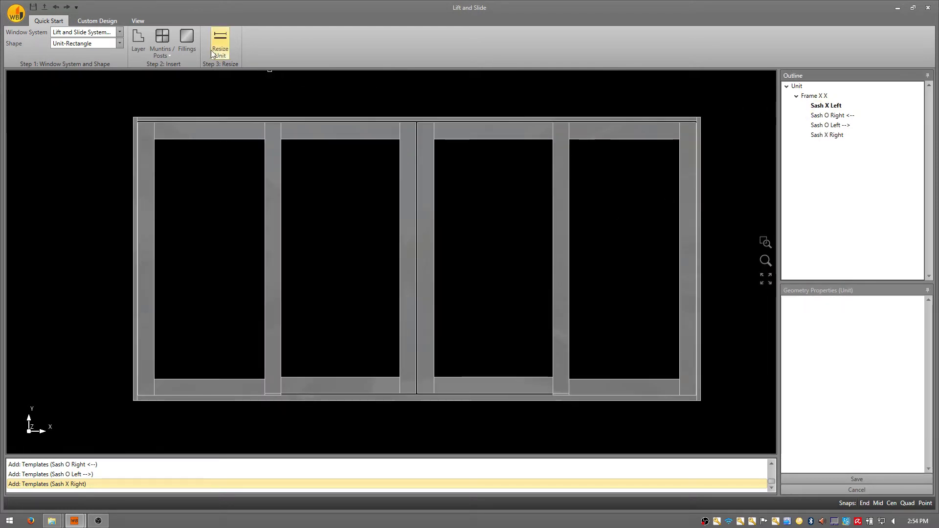
pyautogui.click(188, 42)
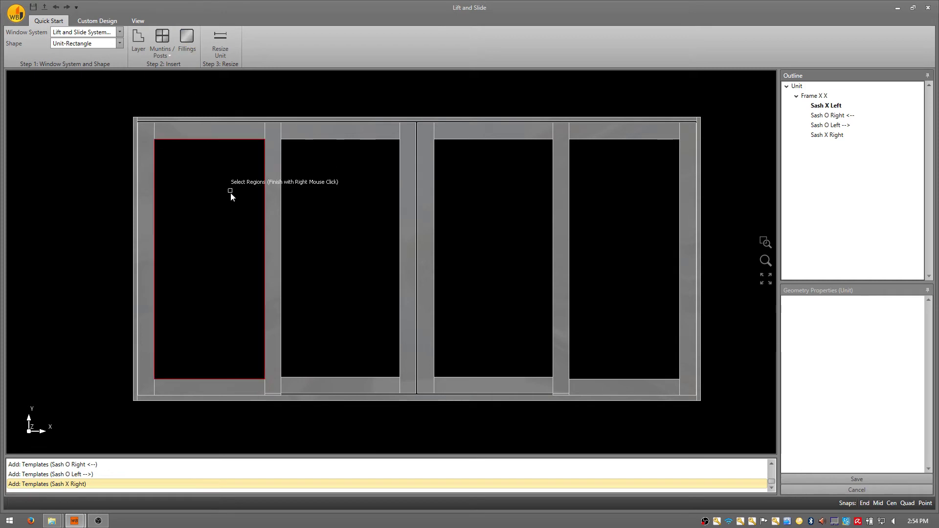
pyautogui.click(450, 249)
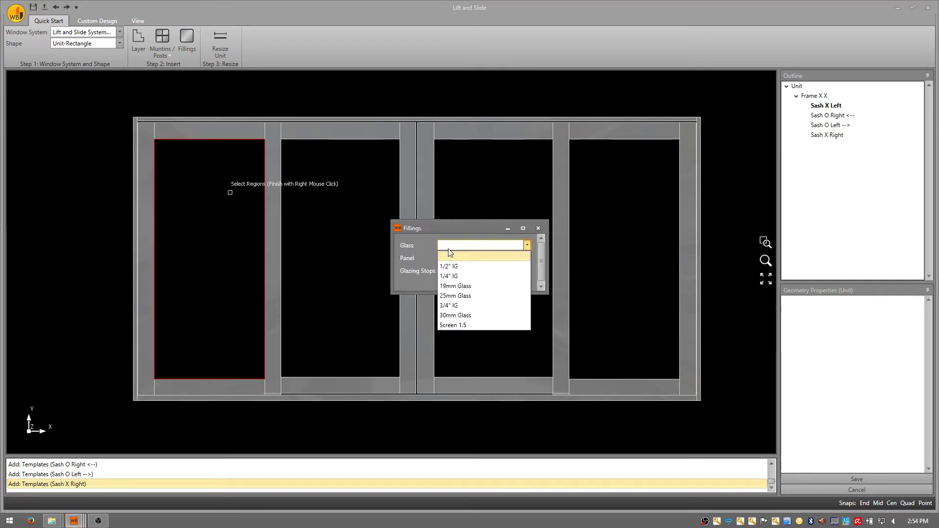
pyautogui.click(471, 289)
pyautogui.click(466, 272)
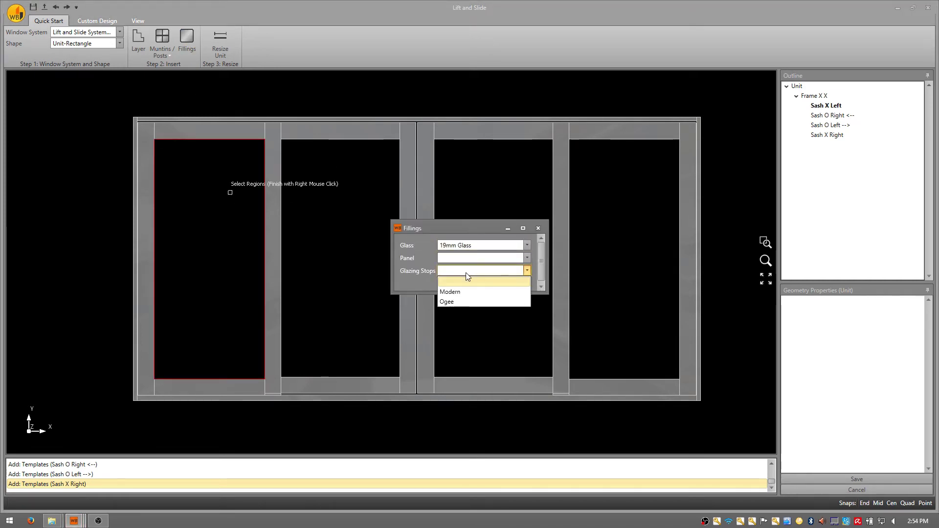
pyautogui.click(467, 290)
pyautogui.click(495, 284)
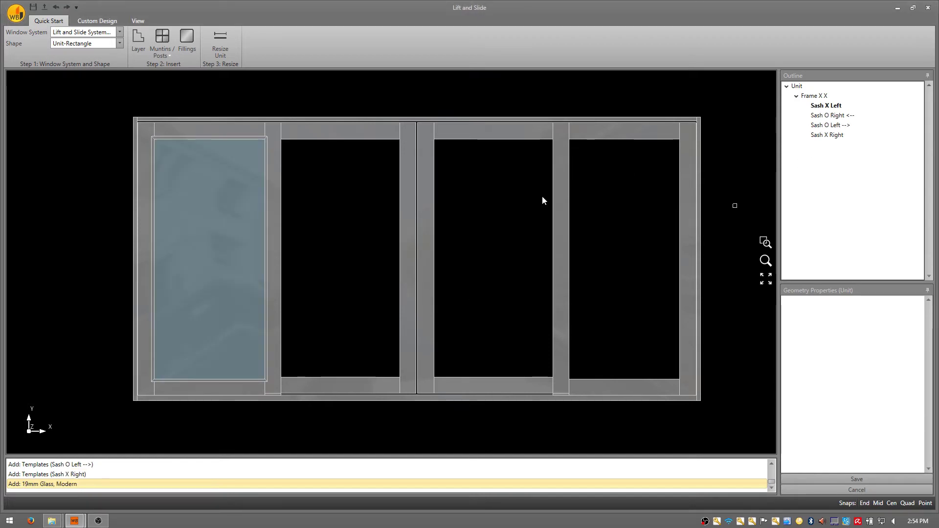
# Glaze the Sash O Right <-- with 19mm Glass and Ogee glazing stops.
pyautogui.click(842, 116)
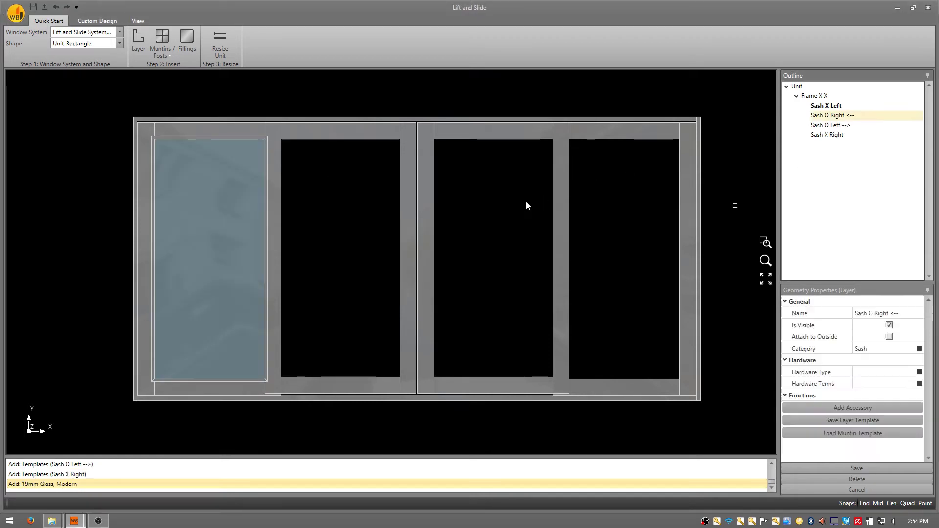
pyautogui.click(189, 46)
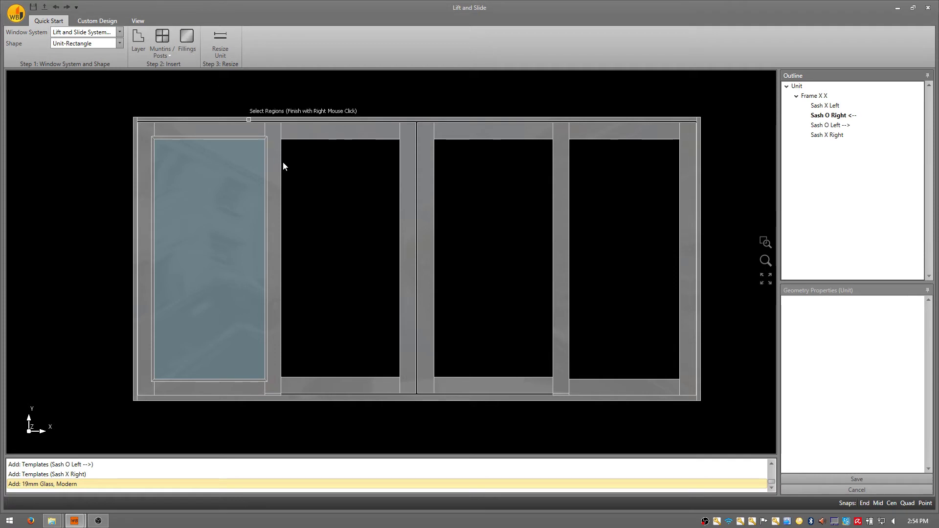
pyautogui.click(327, 182)
pyautogui.rightClick(327, 182)
pyautogui.click(455, 245)
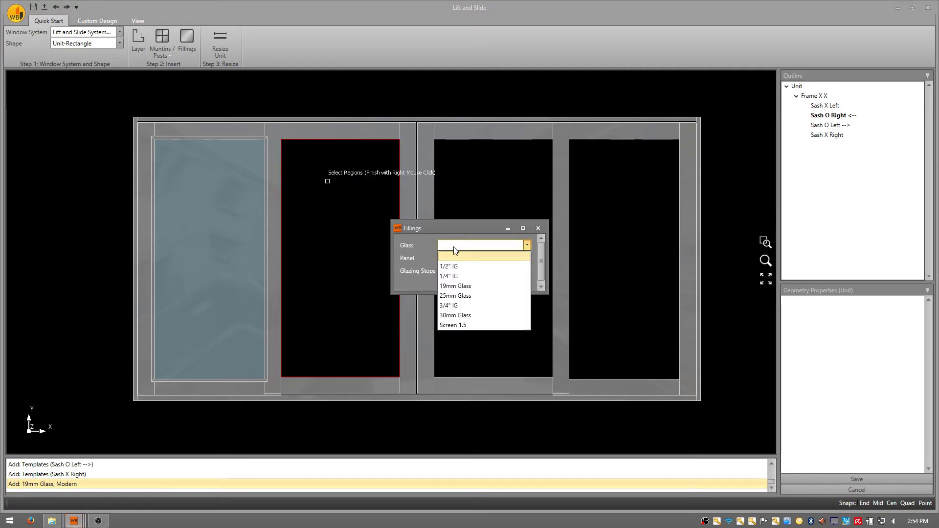
pyautogui.click(456, 287)
pyautogui.click(454, 272)
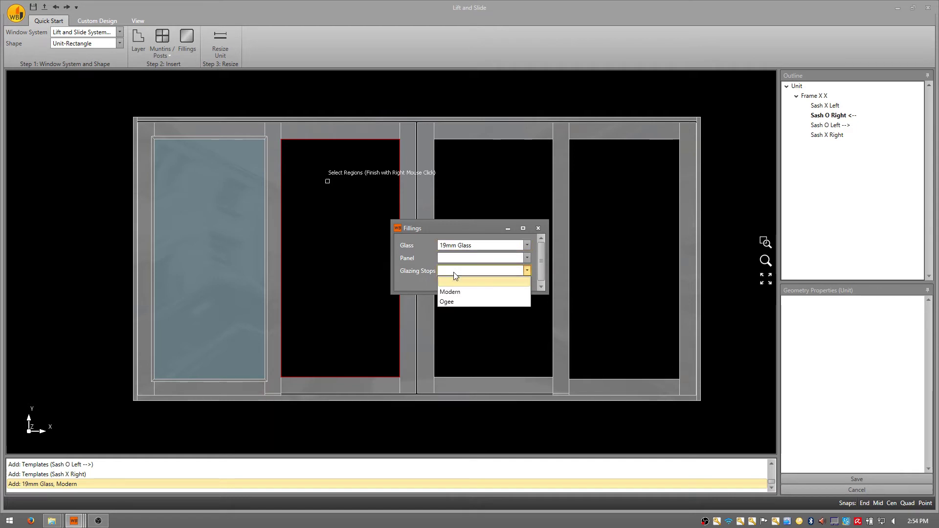
pyautogui.click(460, 298)
pyautogui.click(471, 284)
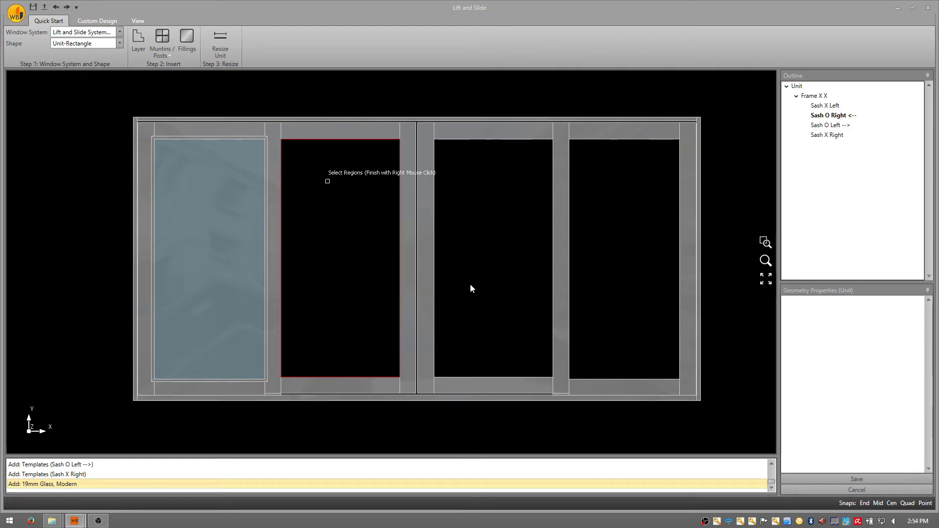
# Glaze the Sash O Left --> with 19mm Glass and Ogee glazing stops.
pyautogui.click(825, 125)
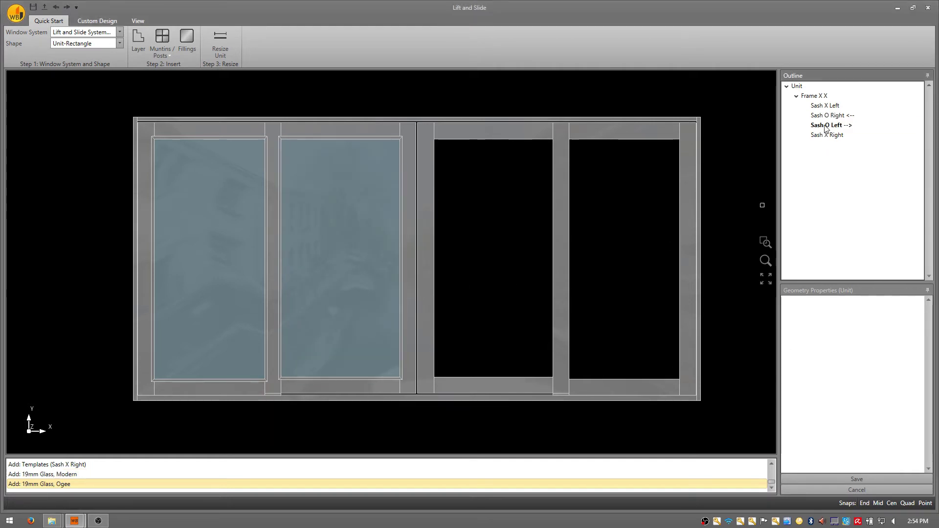
pyautogui.click(187, 43)
pyautogui.click(486, 205)
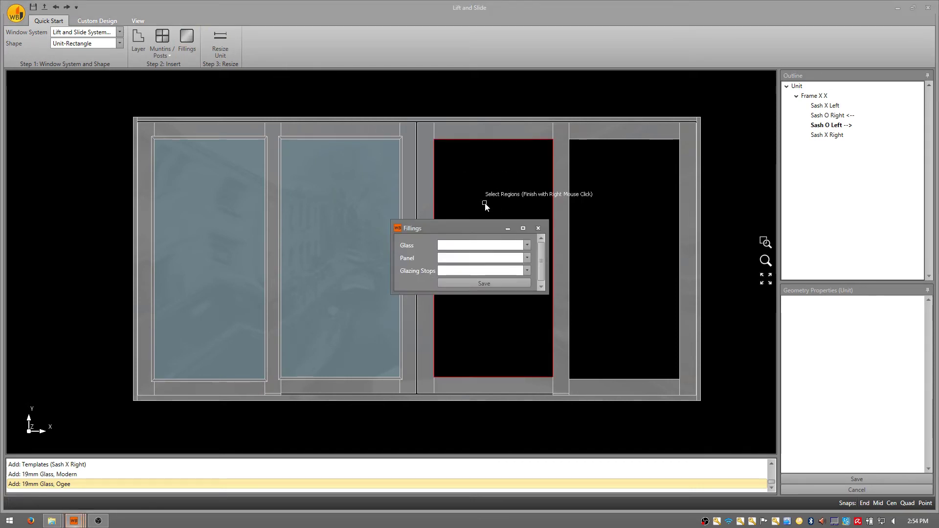
pyautogui.click(461, 249)
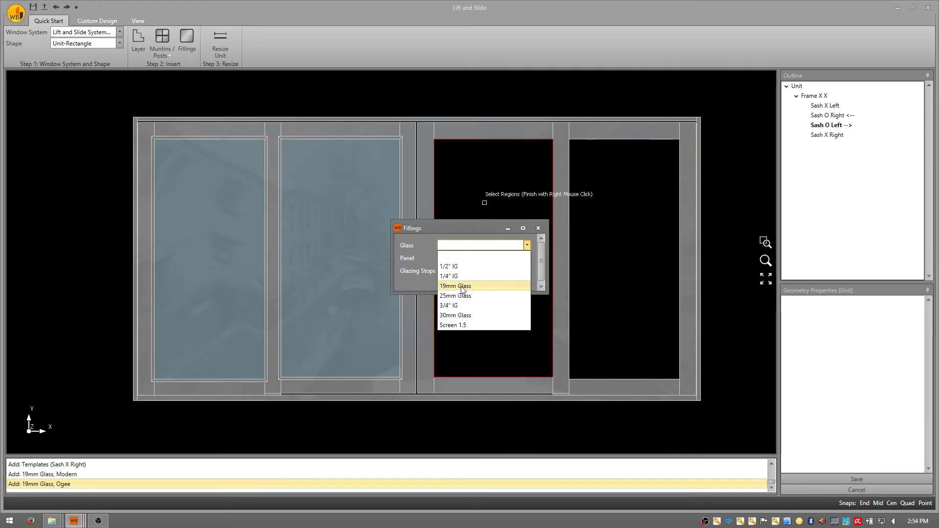
pyautogui.click(455, 285)
pyautogui.click(458, 271)
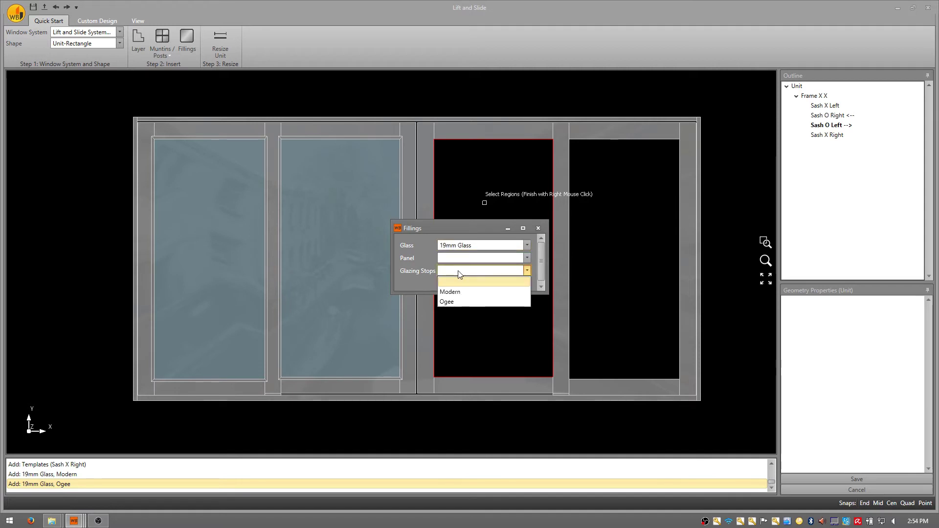
pyautogui.click(460, 299)
pyautogui.click(481, 286)
pyautogui.rightClick(480, 291)
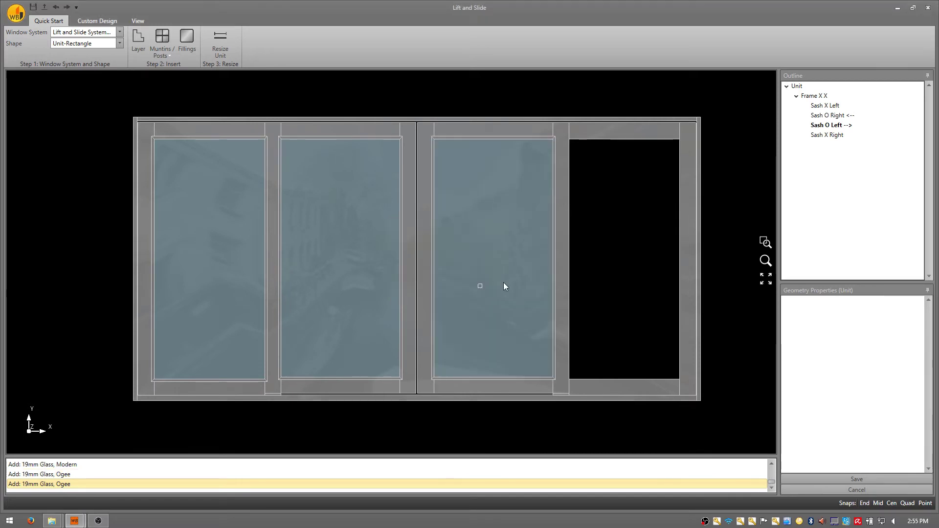
# Glaze the Sash X Right with 19mm Glass and Modern glazing stops.
pyautogui.click(827, 135)
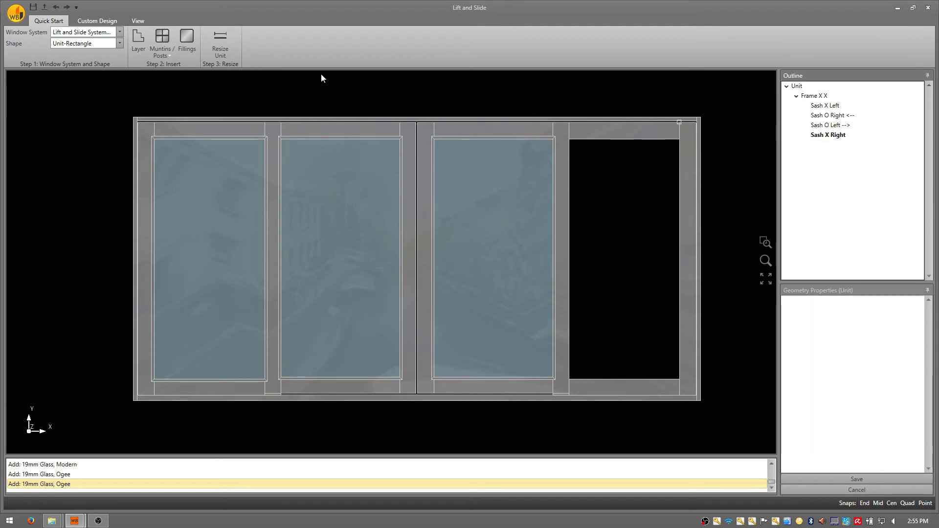
pyautogui.click(617, 209)
pyautogui.click(500, 243)
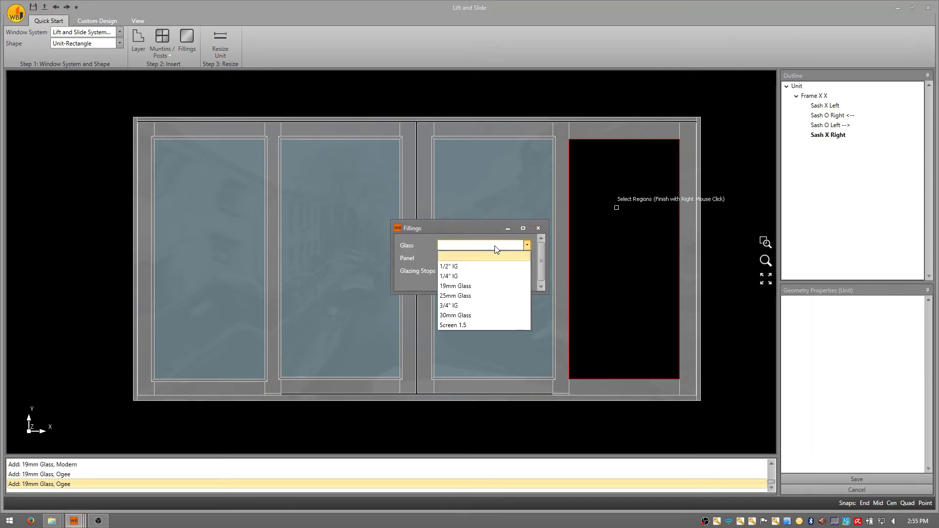
pyautogui.click(476, 275)
pyautogui.click(471, 273)
pyautogui.click(473, 288)
pyautogui.click(469, 284)
pyautogui.rightClick(688, 239)
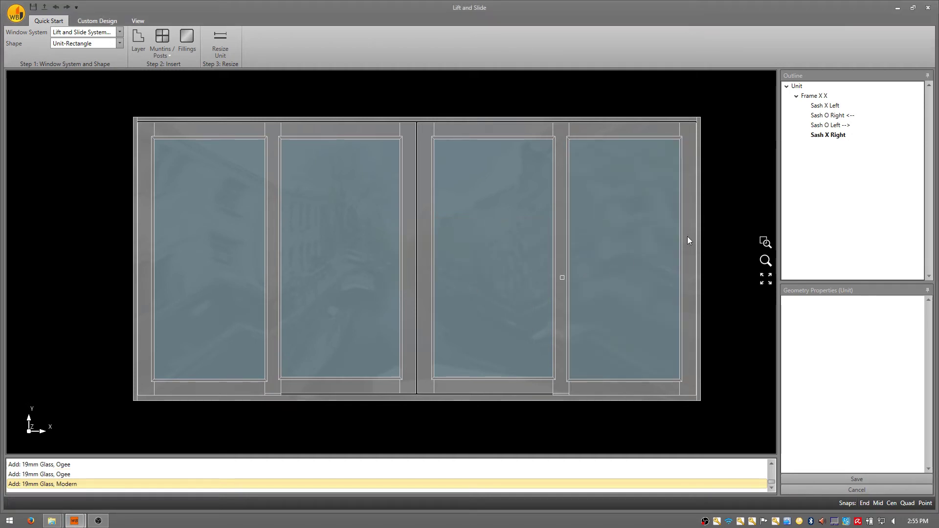
# Set the Sash O Right <-- hardware type and terms to Slide Left.
pyautogui.click(827, 116)
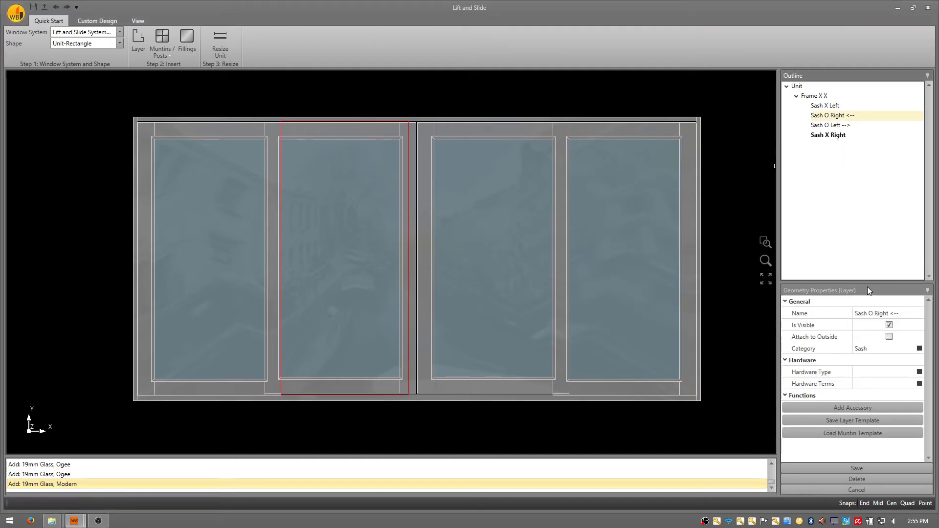
pyautogui.click(875, 374)
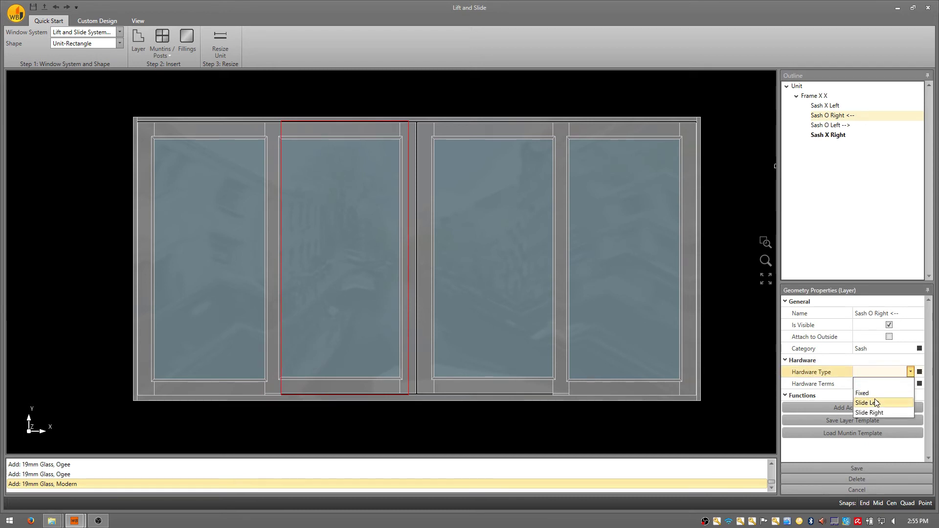
pyautogui.click(875, 402)
pyautogui.click(871, 384)
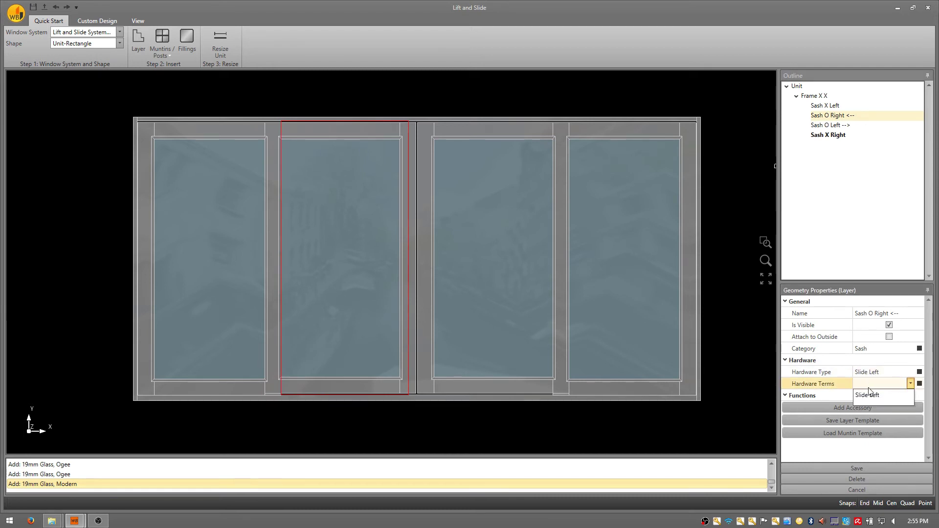
pyautogui.click(870, 396)
pyautogui.click(858, 466)
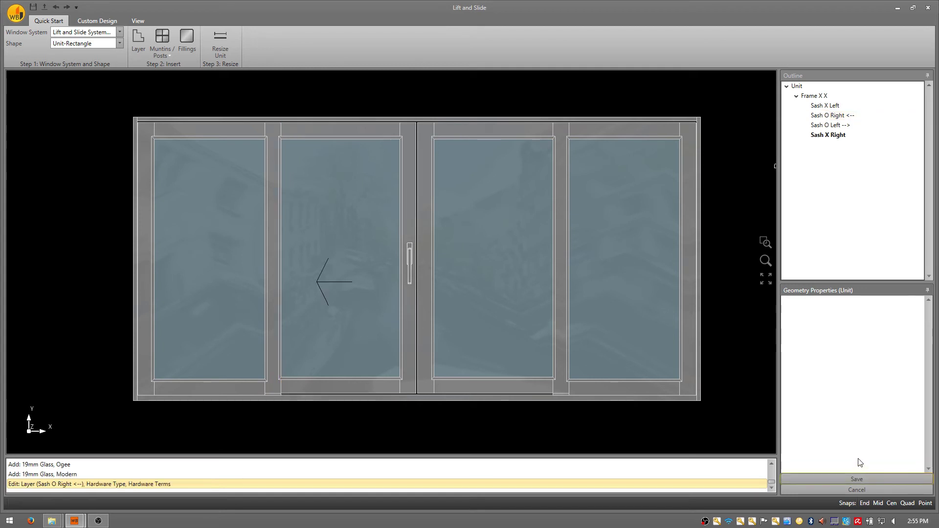
# Set the Sash O Left --> hardware type and terms to Slide Right.
pyautogui.click(825, 127)
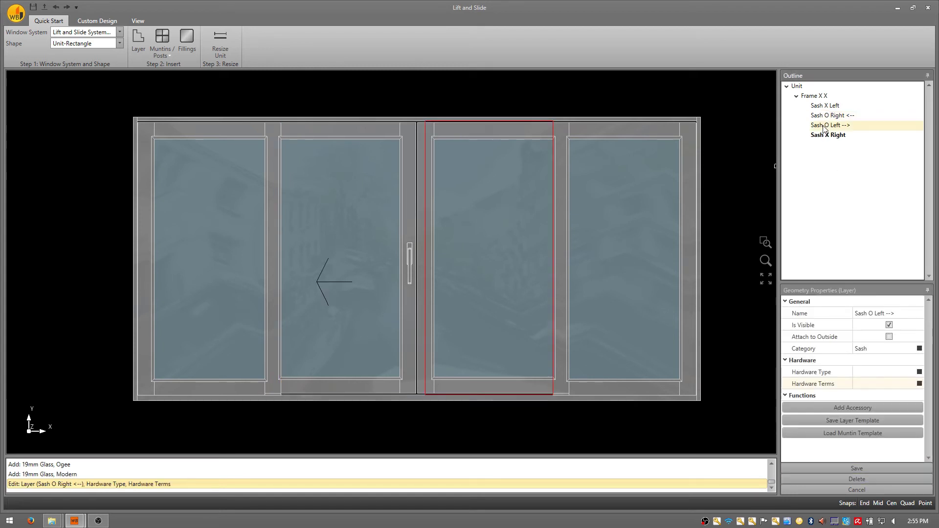
pyautogui.click(864, 372)
pyautogui.click(865, 374)
pyautogui.click(870, 412)
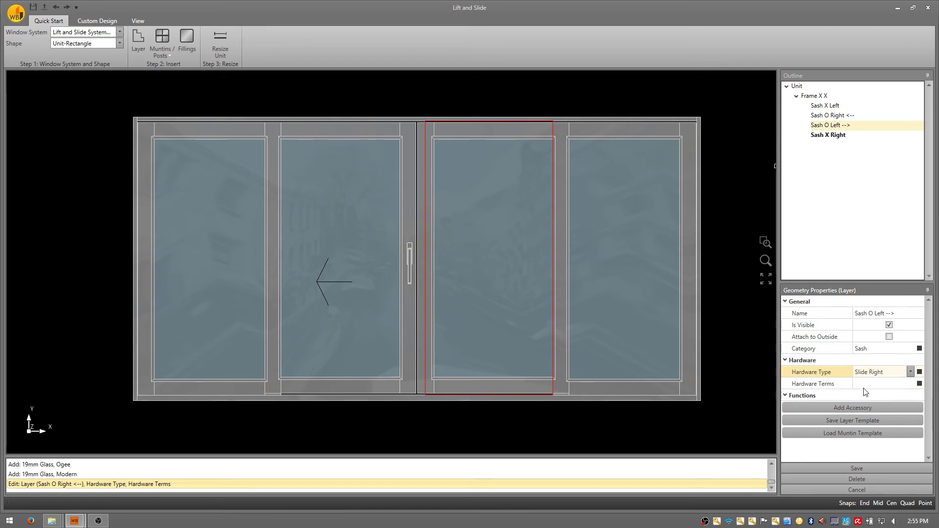
pyautogui.click(866, 384)
pyautogui.click(868, 394)
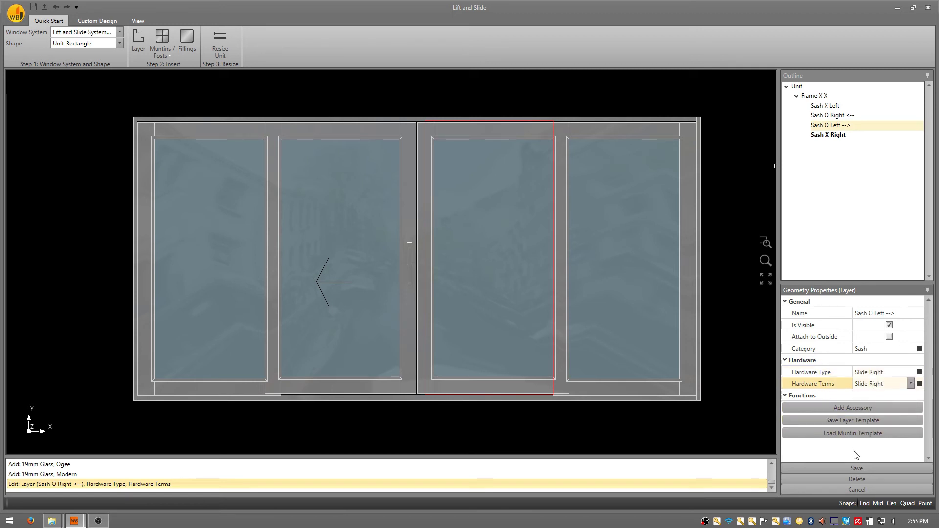
pyautogui.click(852, 468)
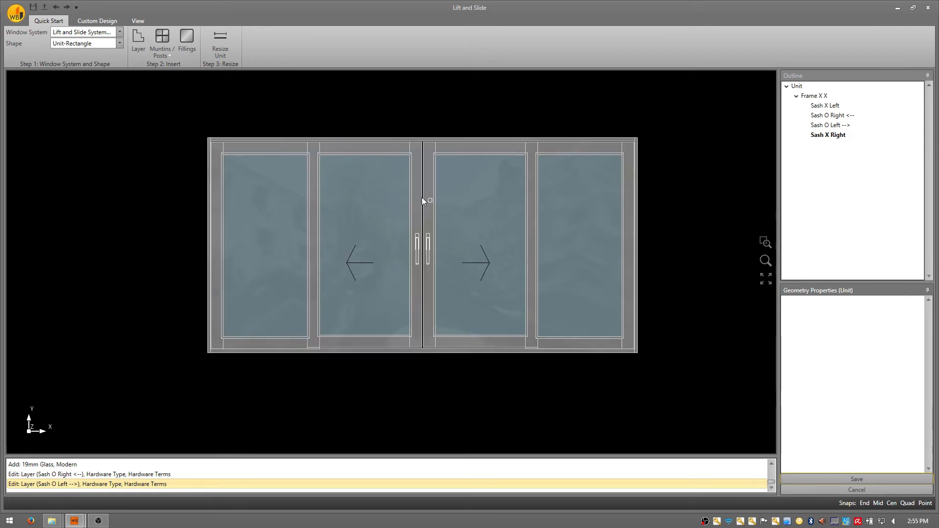
# Cut a horizontal cross section across all four sashes and place it below the unit.
pyautogui.click(136, 20)
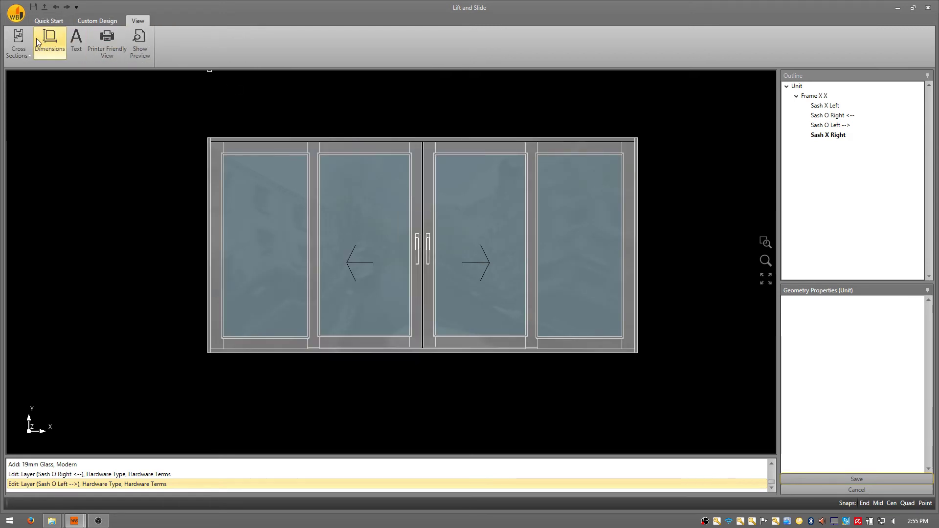
pyautogui.click(100, 21)
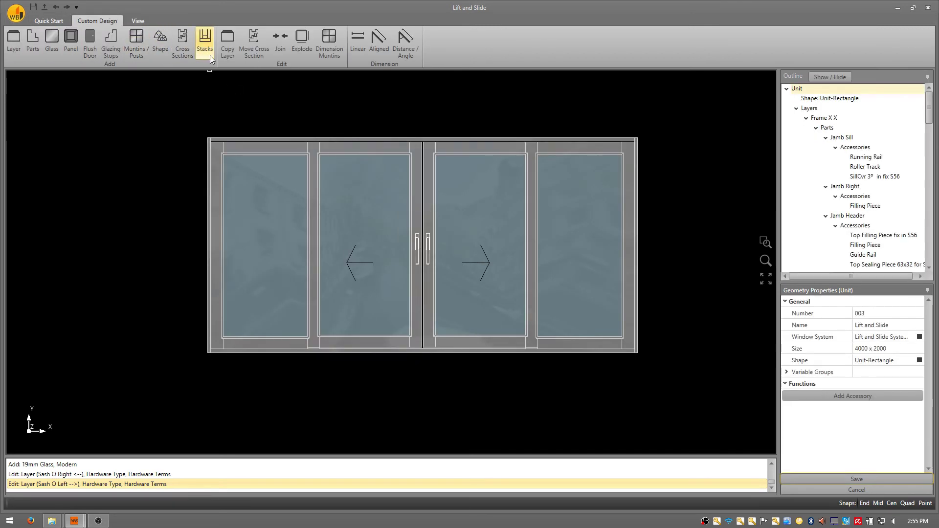
pyautogui.click(187, 41)
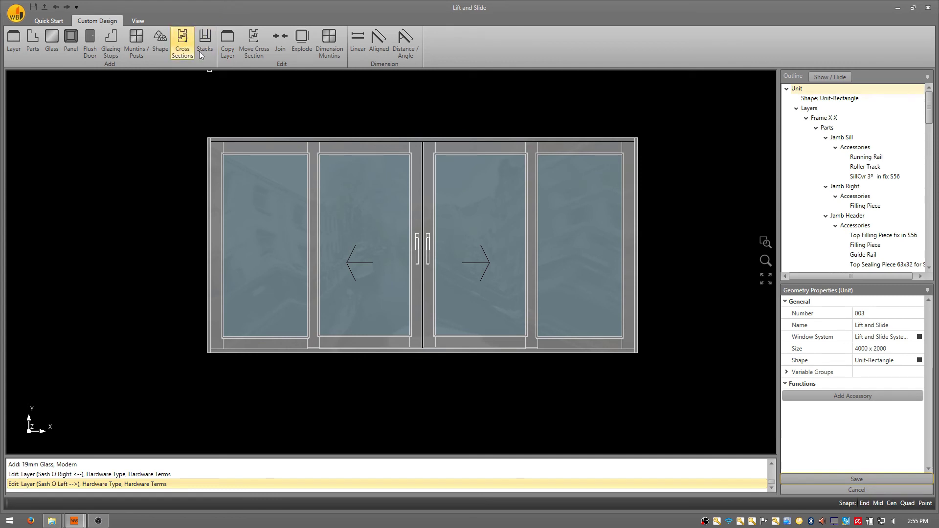
pyautogui.click(172, 230)
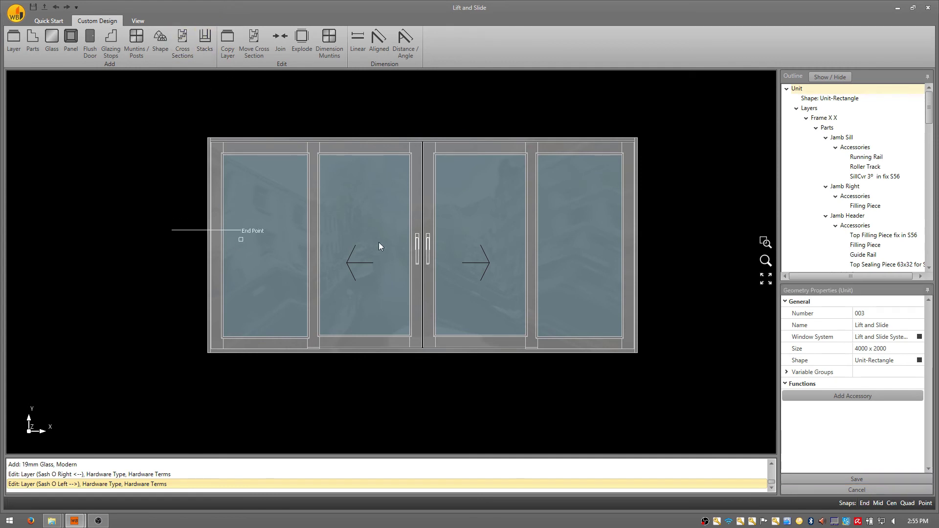
pyautogui.click(660, 253)
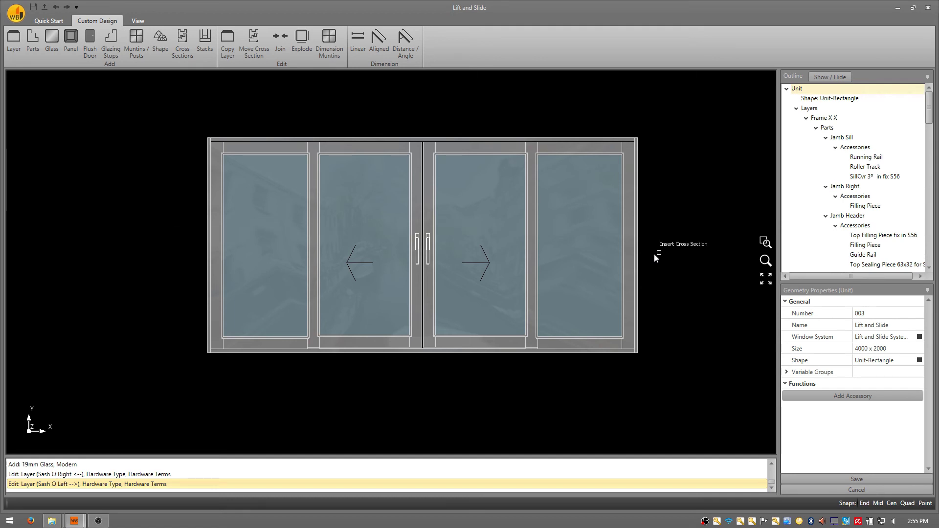
pyautogui.click(209, 400)
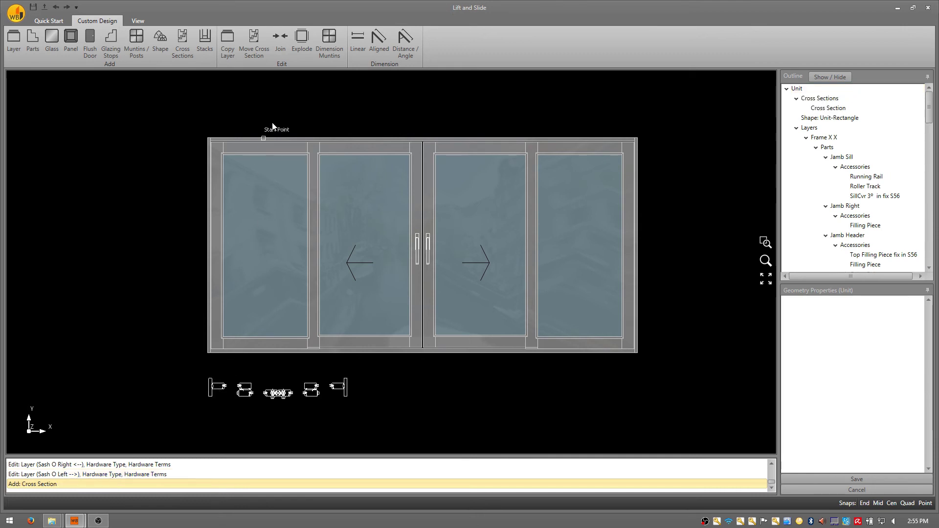
# Cut a vertical cross section through the left panel and place it left of the unit.
pyautogui.click(278, 110)
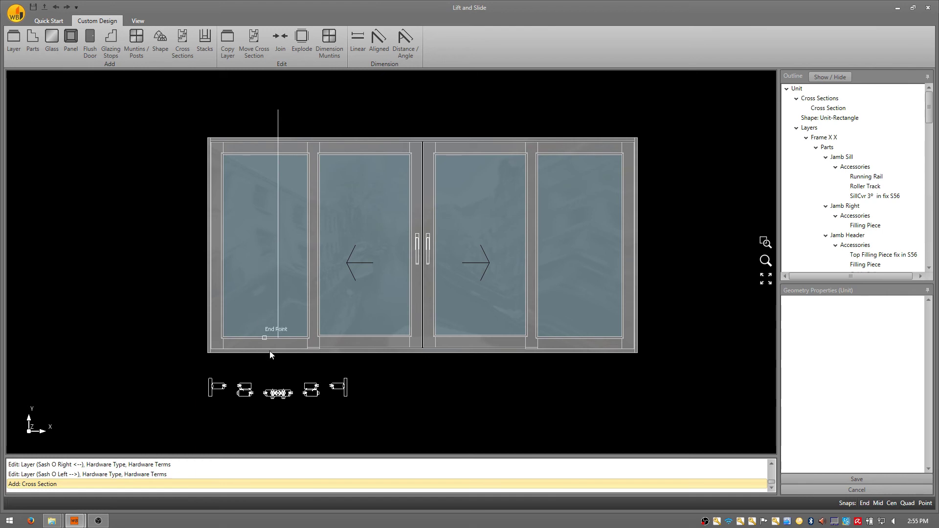
pyautogui.click(278, 373)
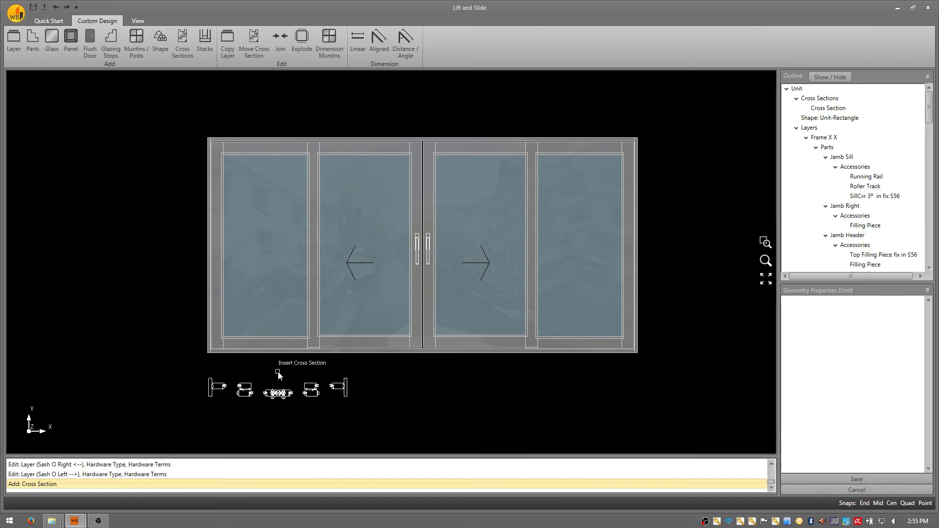
pyautogui.click(125, 346)
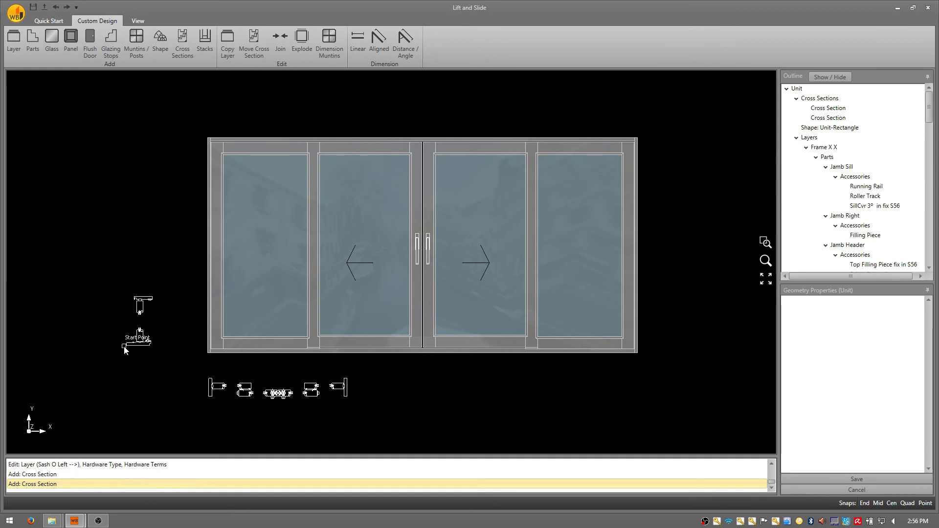
# Zoom and pan across the head, sill, jamb and interlock profiles of the new cross sections.
pyautogui.scroll(5, 124, 338)
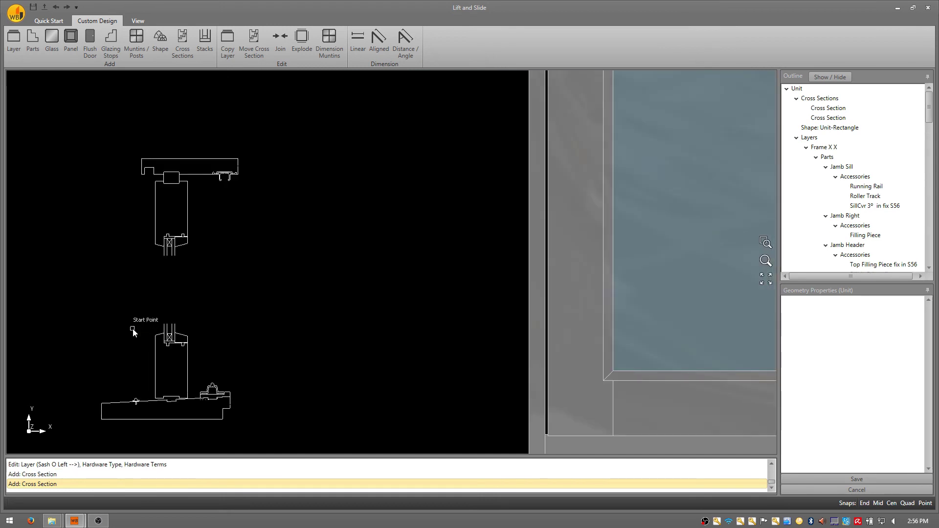
pyautogui.scroll(-6, 133, 332)
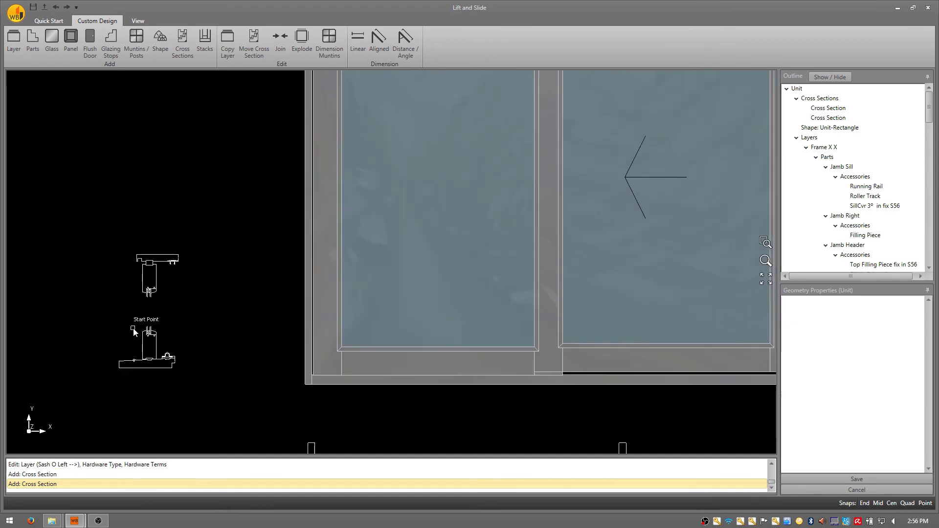
pyautogui.scroll(5, 279, 405)
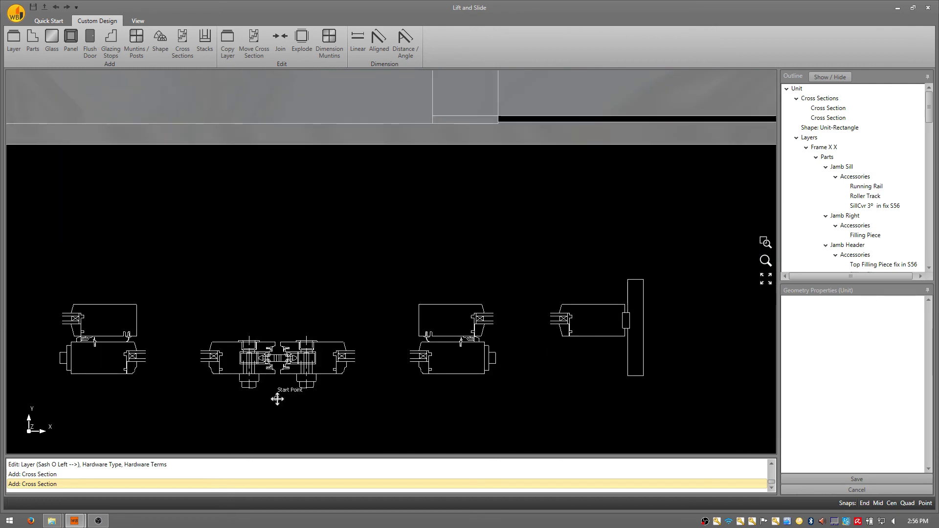
pyautogui.moveTo(303, 398)
pyautogui.mouseDown(button='middle')
pyautogui.moveTo(348, 373)
pyautogui.moveTo(390, 380)
pyautogui.mouseUp(button='middle')
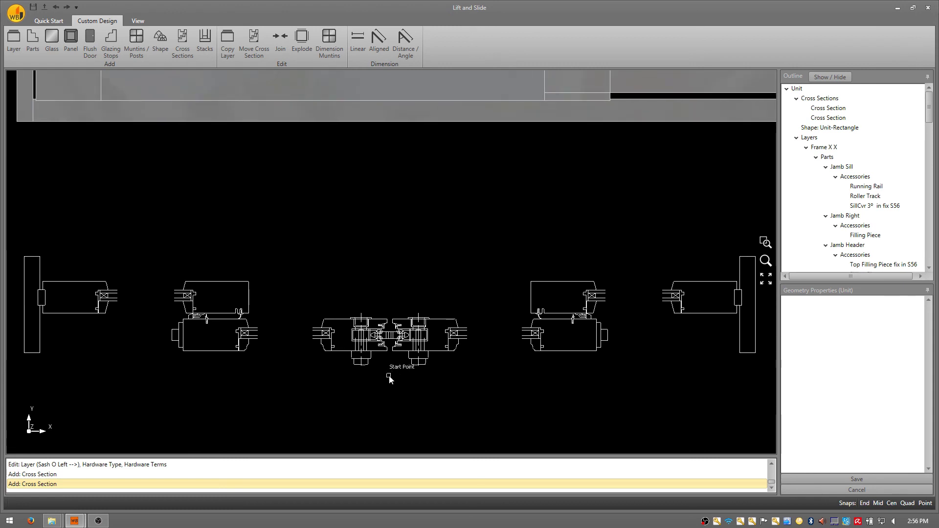
pyautogui.scroll(-5, 390, 380)
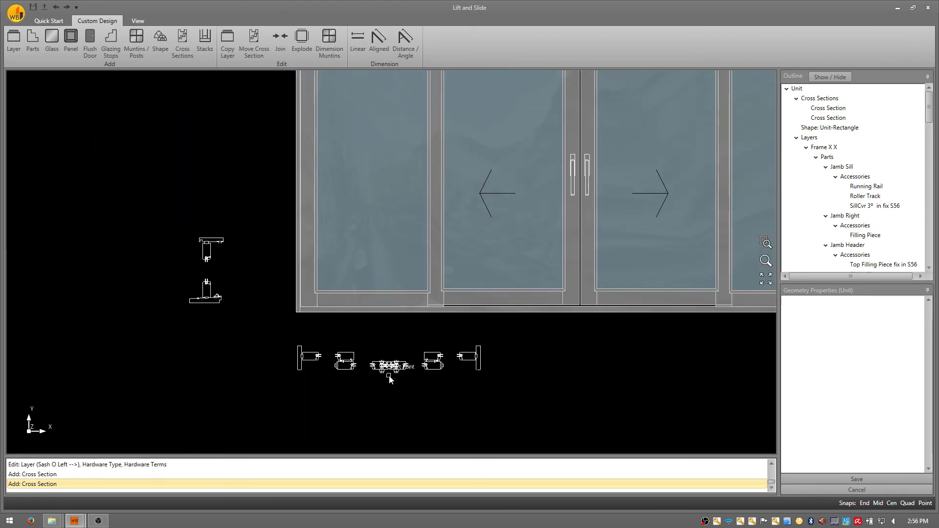
# Set the cross sections display to Open and zoom to check the stacked sliding sashes.
pyautogui.click(138, 21)
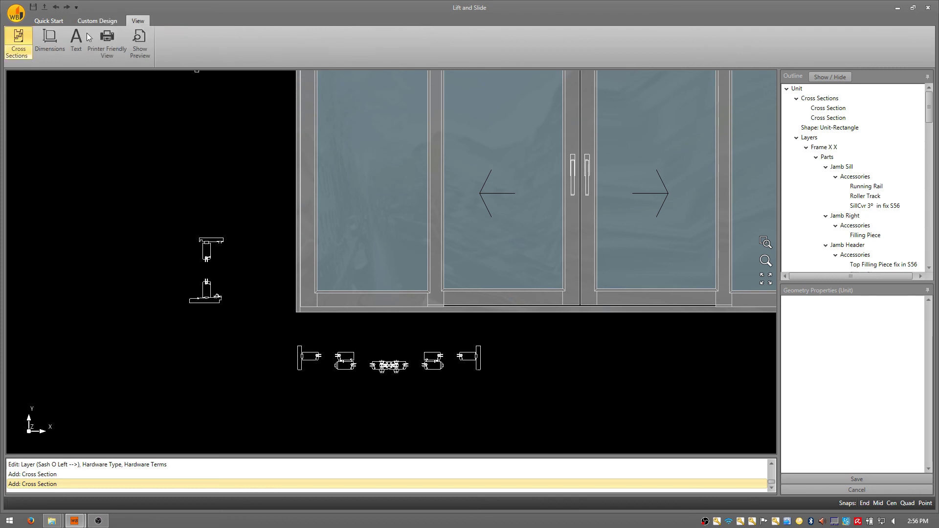
pyautogui.click(18, 45)
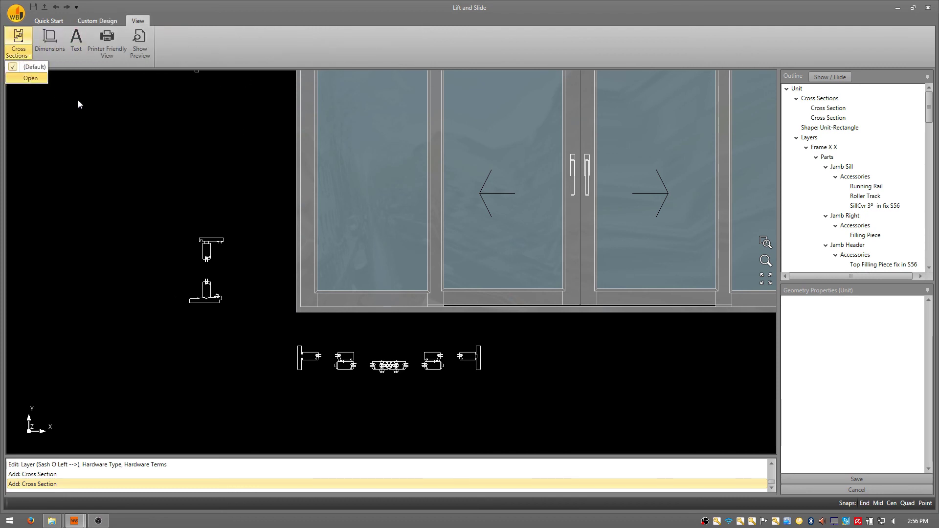
pyautogui.click(131, 122)
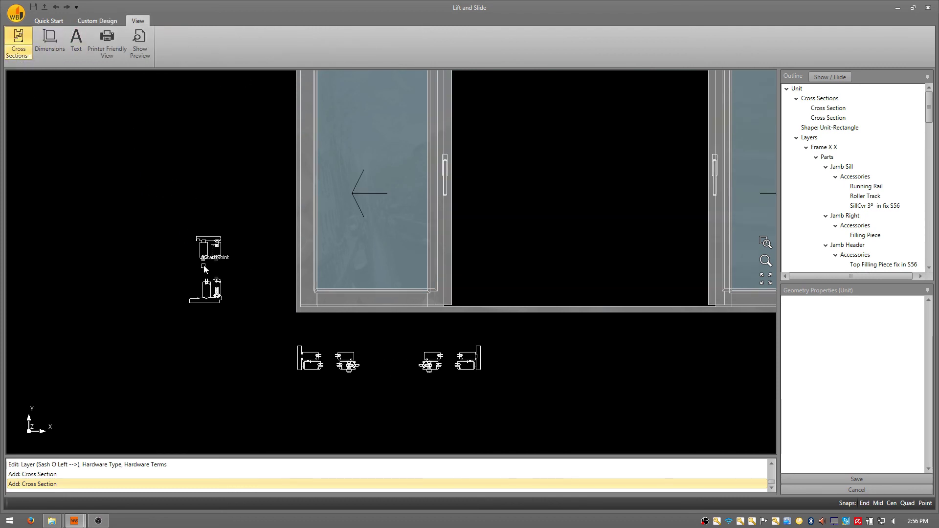
pyautogui.scroll(5, 204, 269)
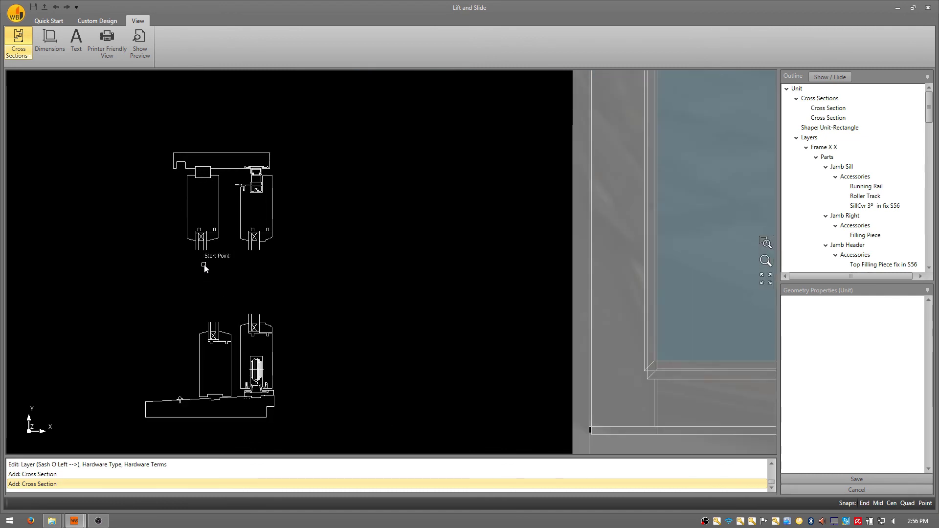
pyautogui.scroll(-5, 204, 269)
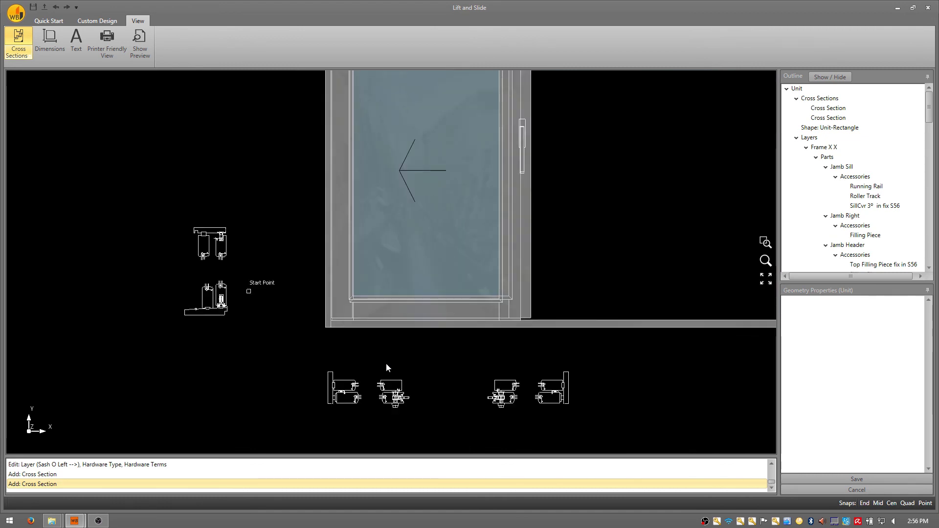
pyautogui.scroll(4, 469, 419)
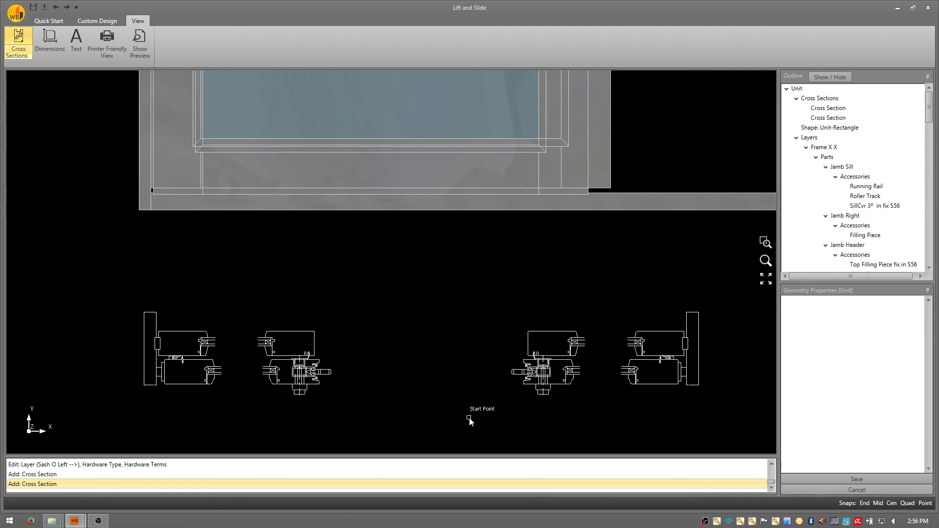